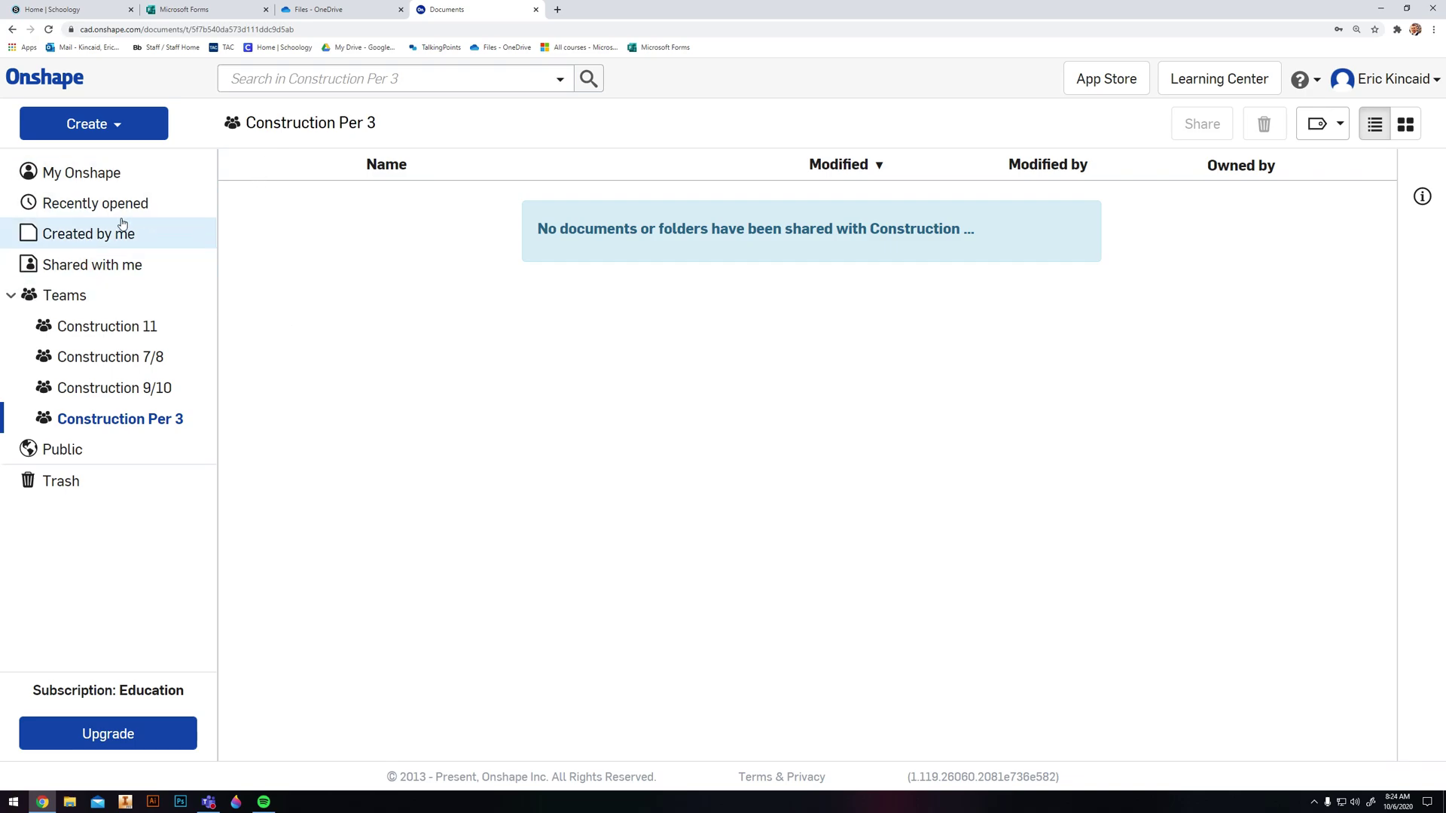
Create a new document named "Cube" in My Onshape
{"action": "left_click", "coordinate": [118, 174]}
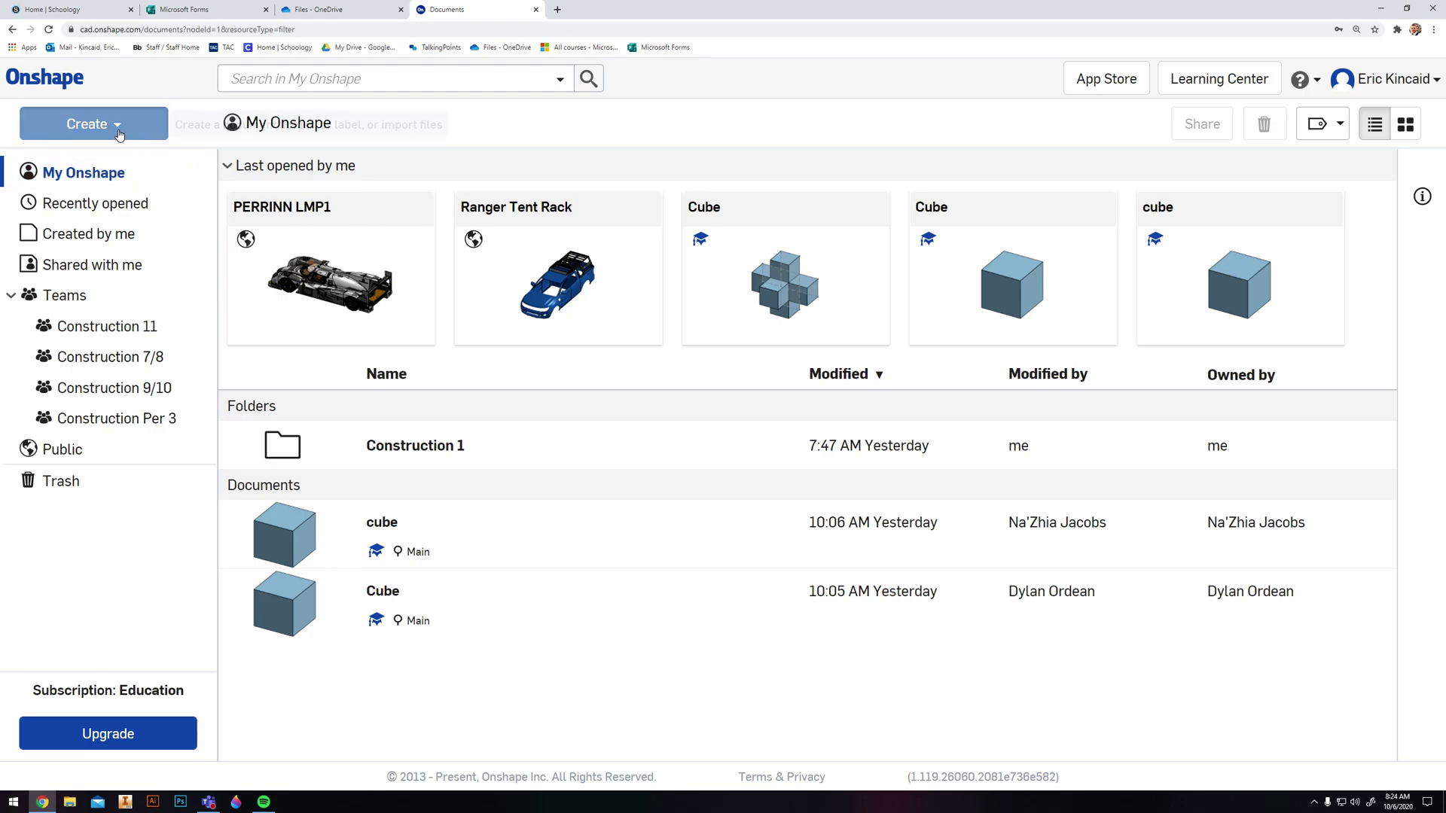
{"action": "left_click", "coordinate": [118, 128]}
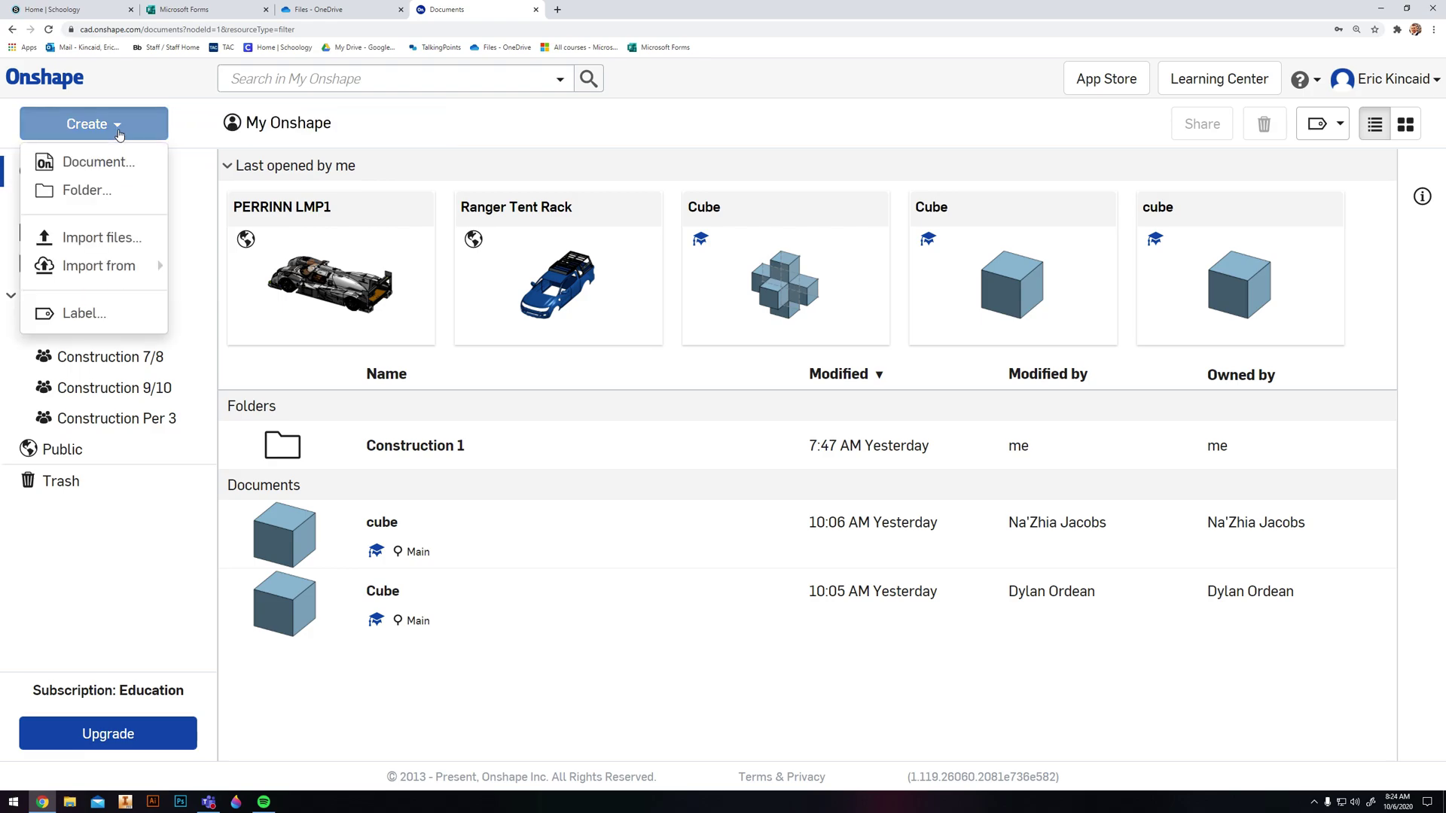
{"action": "left_click", "coordinate": [82, 164]}
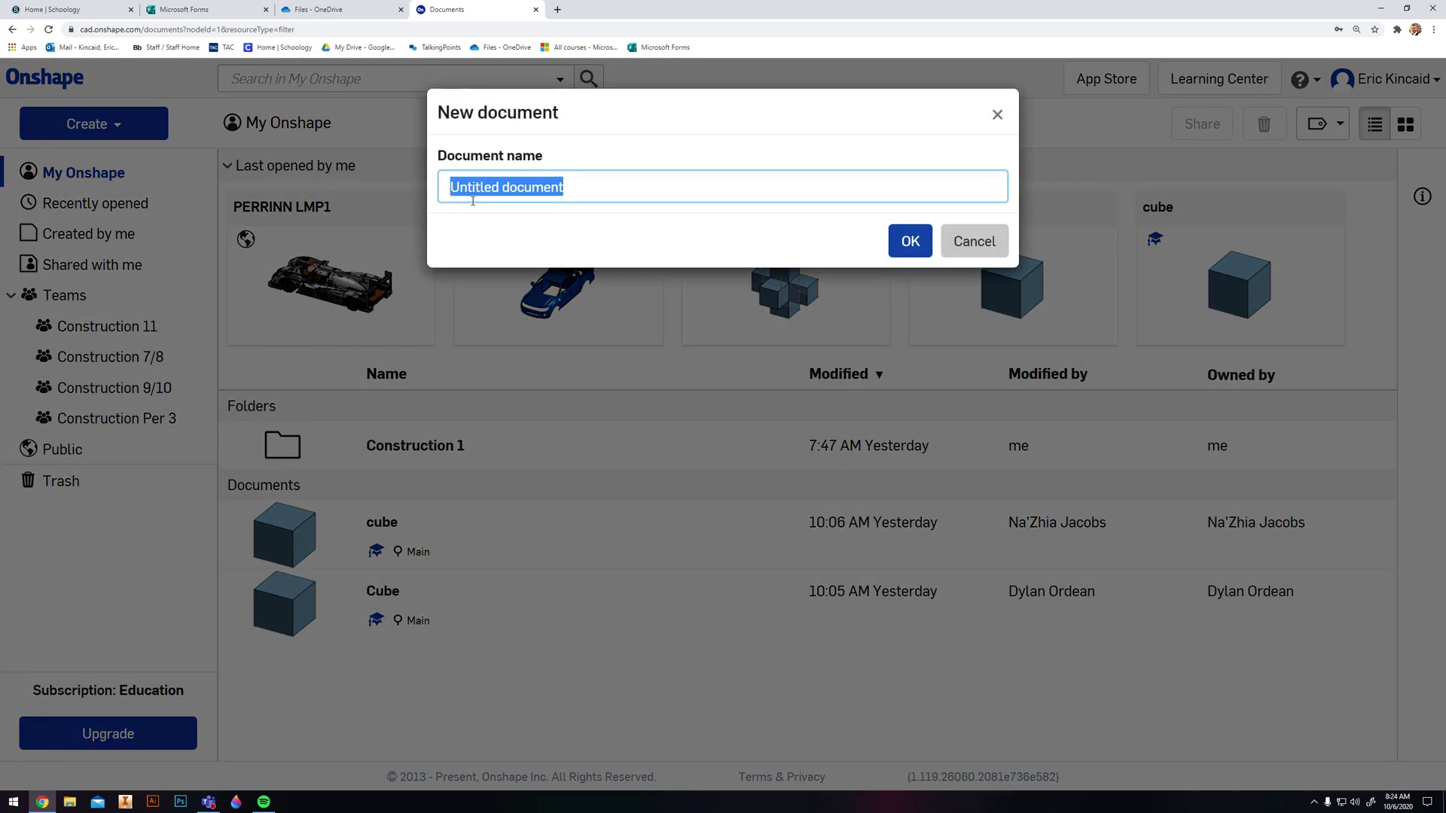
{"action": "type", "text": "CX"}
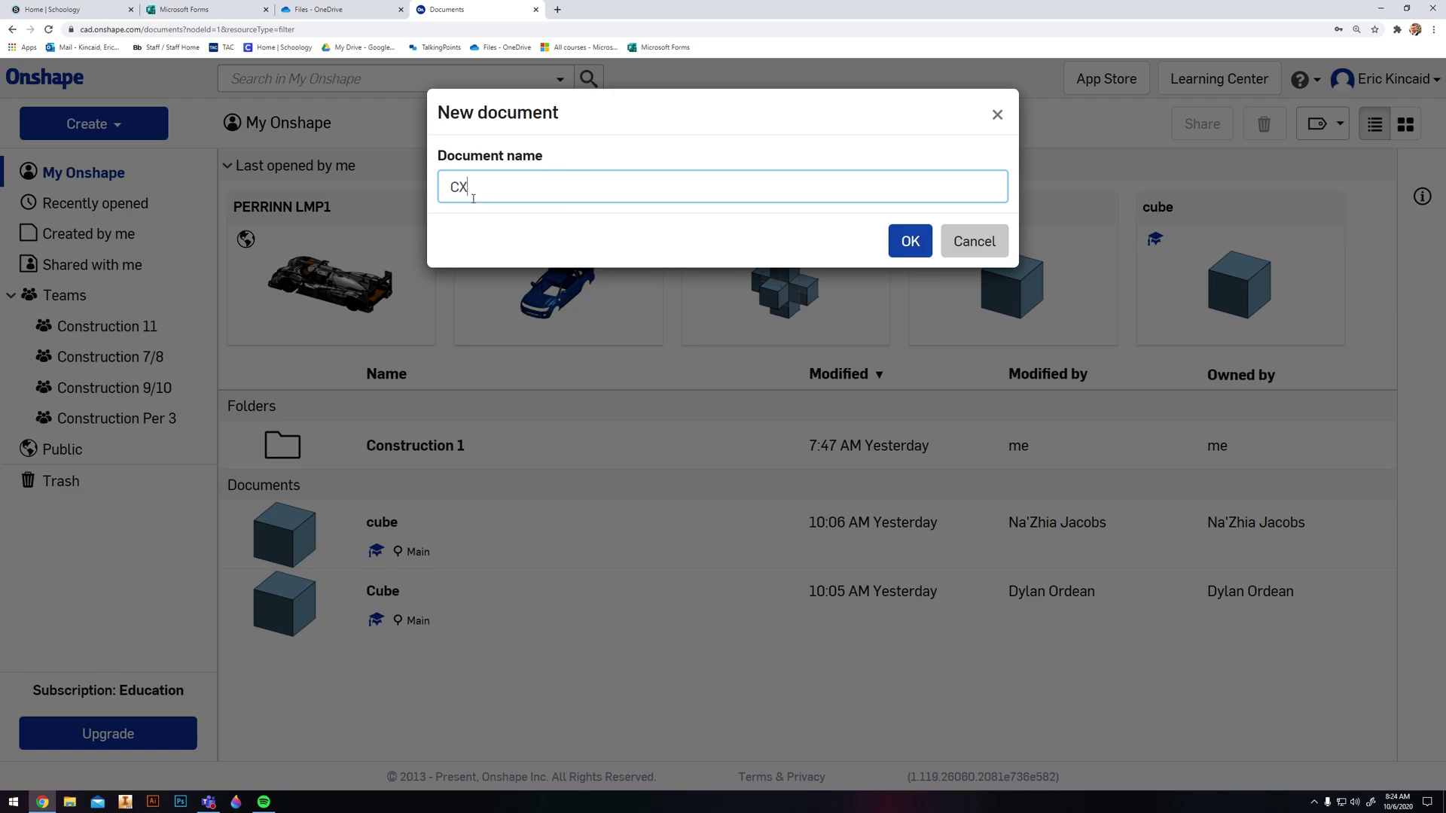
{"action": "type", "text": "be"}
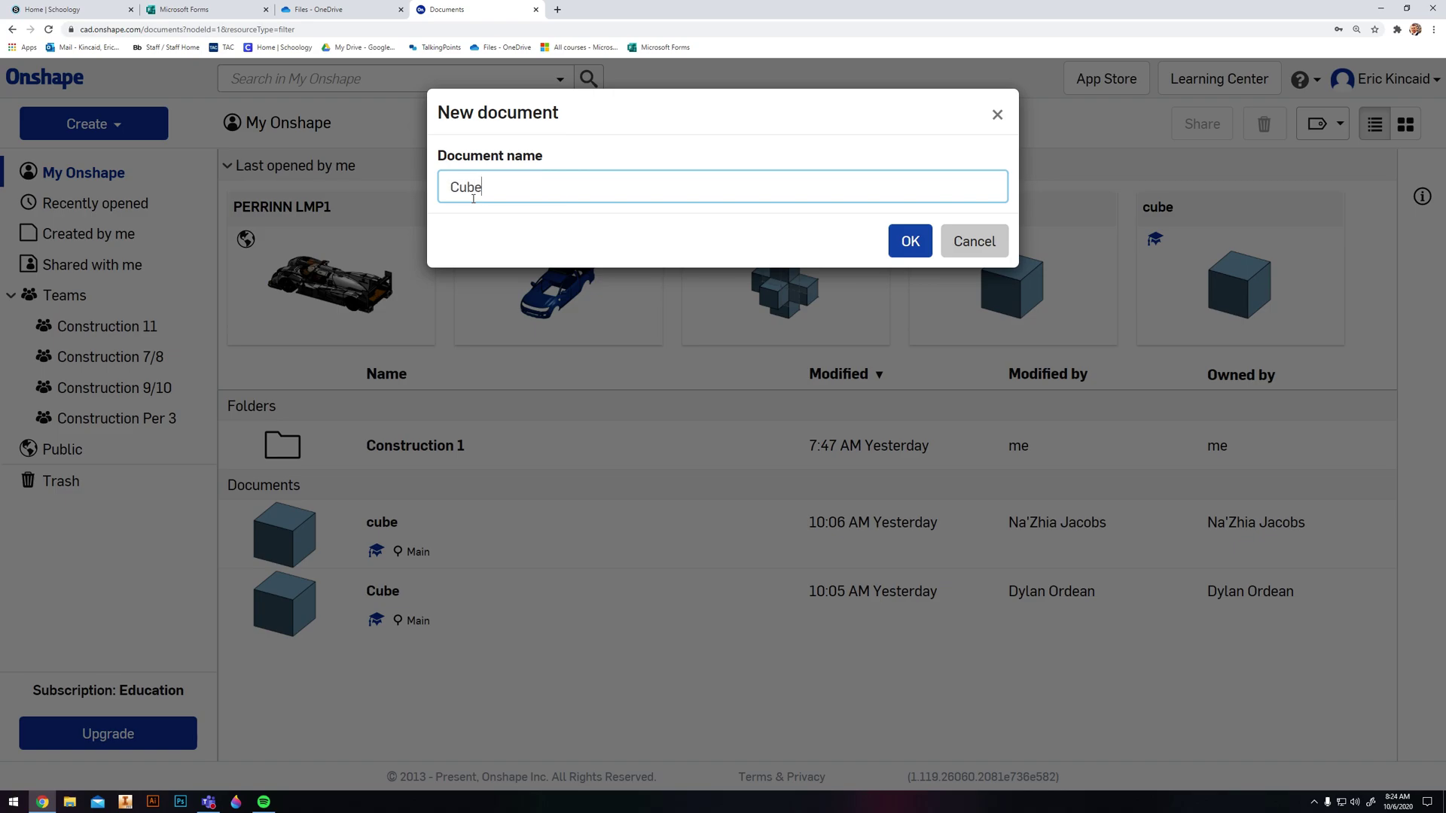
{"action": "left_click", "coordinate": [909, 243]}
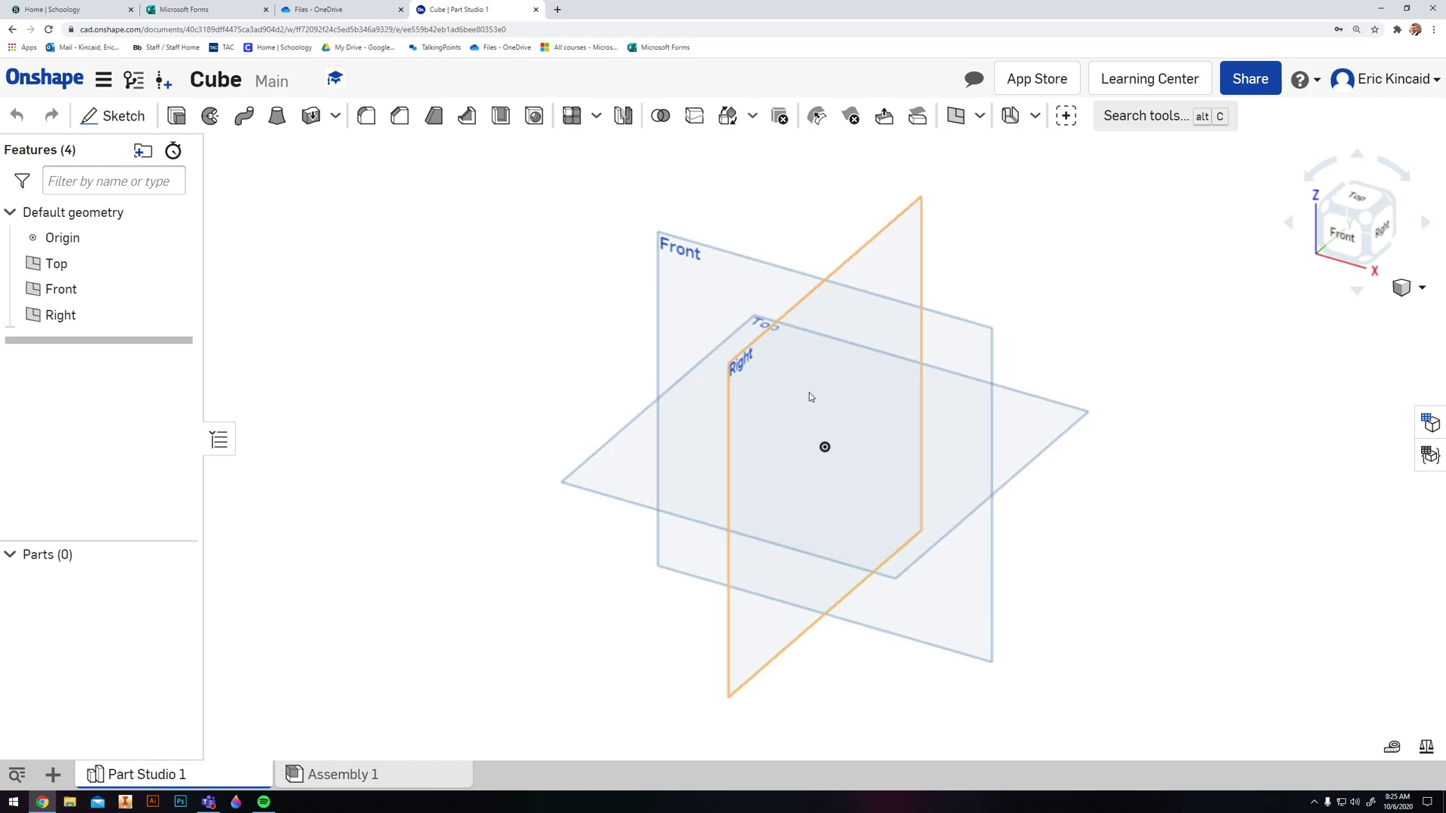
{"action": "left_click", "coordinate": [1351, 232]}
{"action": "left_click", "coordinate": [1382, 203]}
{"action": "left_click", "coordinate": [1387, 208]}
{"action": "left_click", "coordinate": [1325, 214]}
{"action": "left_click", "coordinate": [1377, 205]}
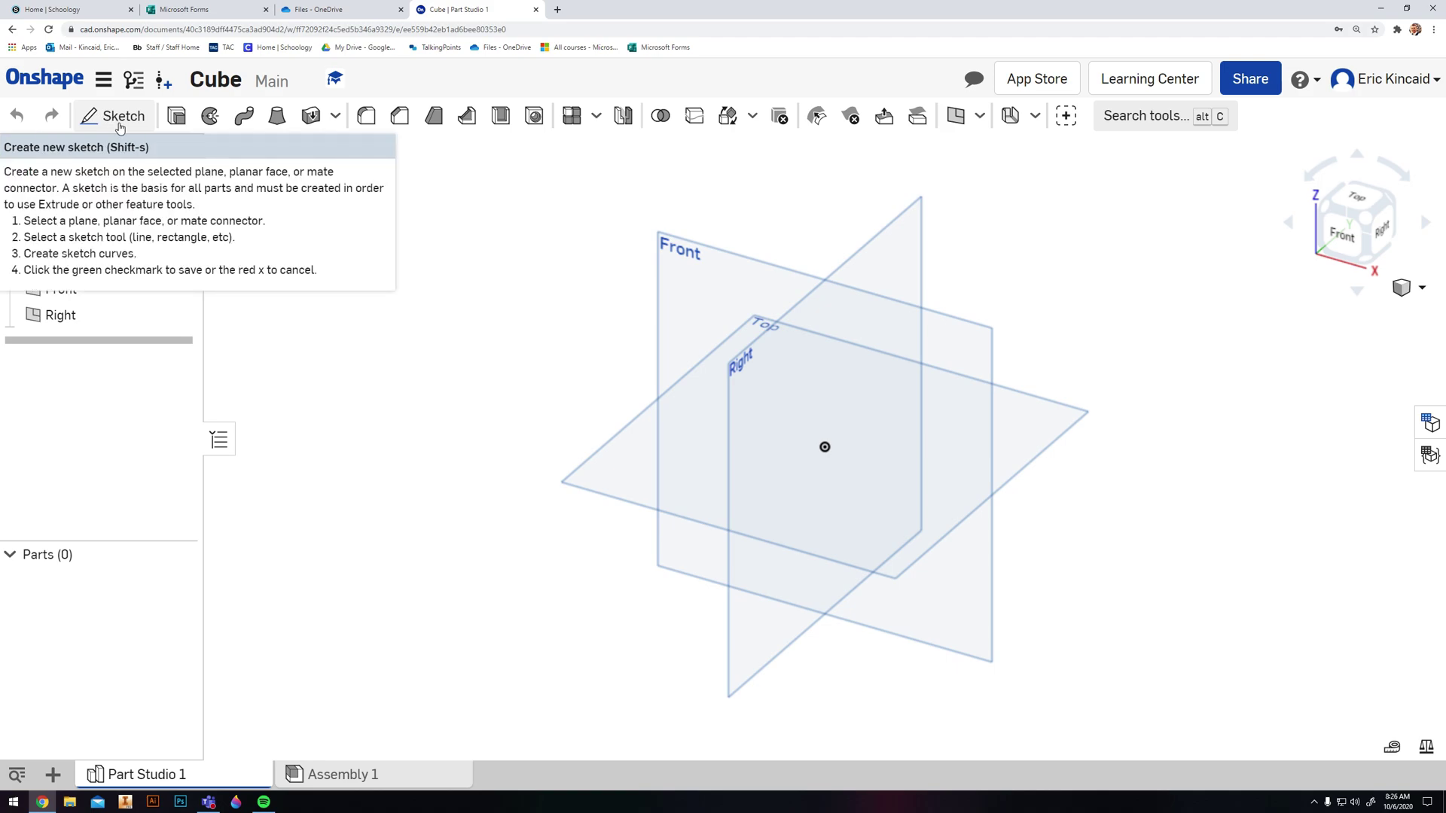
Start a new sketch on the Front plane
{"action": "left_click", "coordinate": [120, 119]}
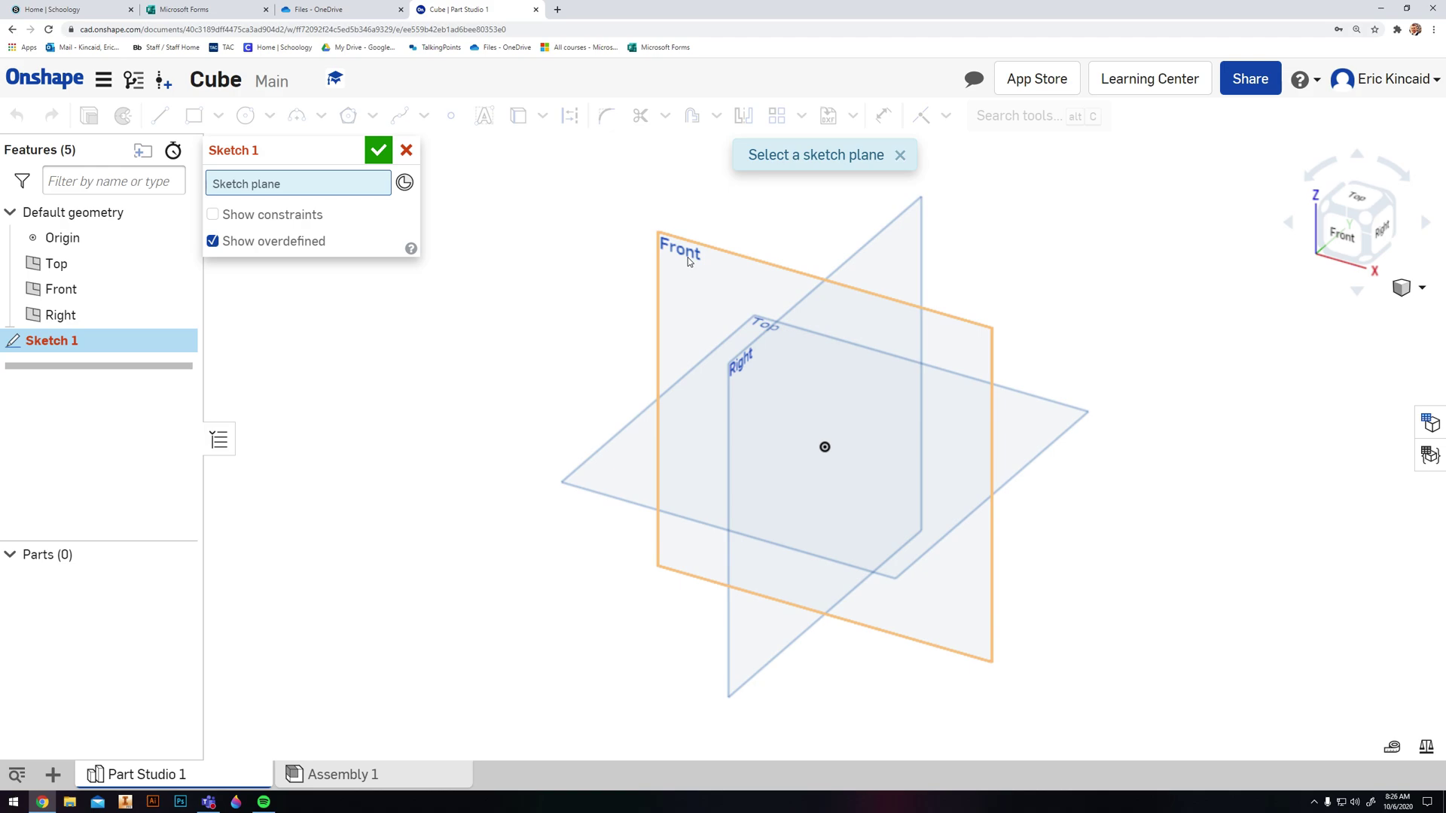
{"action": "left_click", "coordinate": [687, 260]}
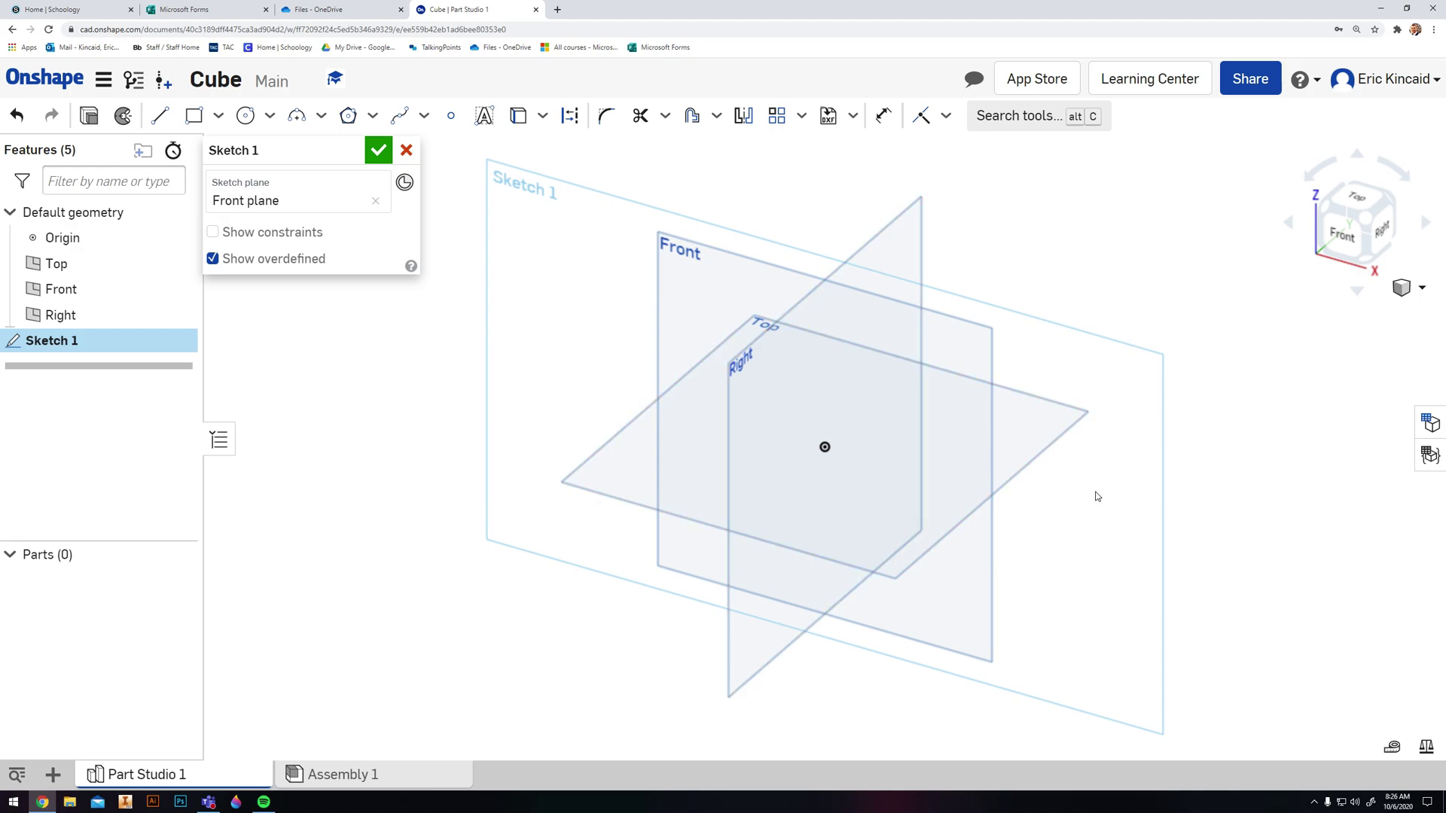
{"action": "left_click", "coordinate": [1346, 238]}
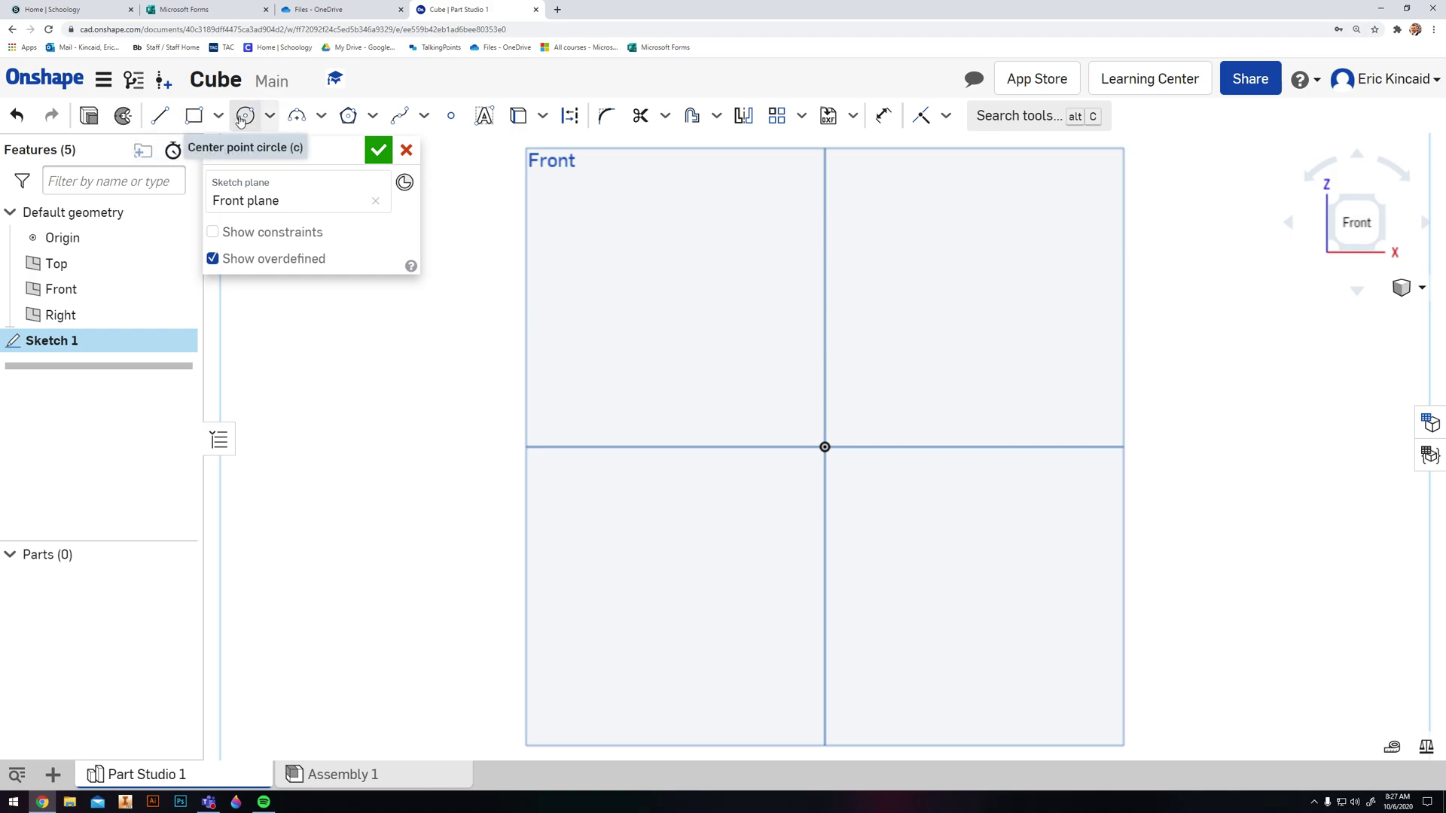
Sketch a corner rectangle about 2.09 in wide and 2.31 in high, from the origin into the positive X and Z quadrant
{"action": "left_click", "coordinate": [269, 117]}
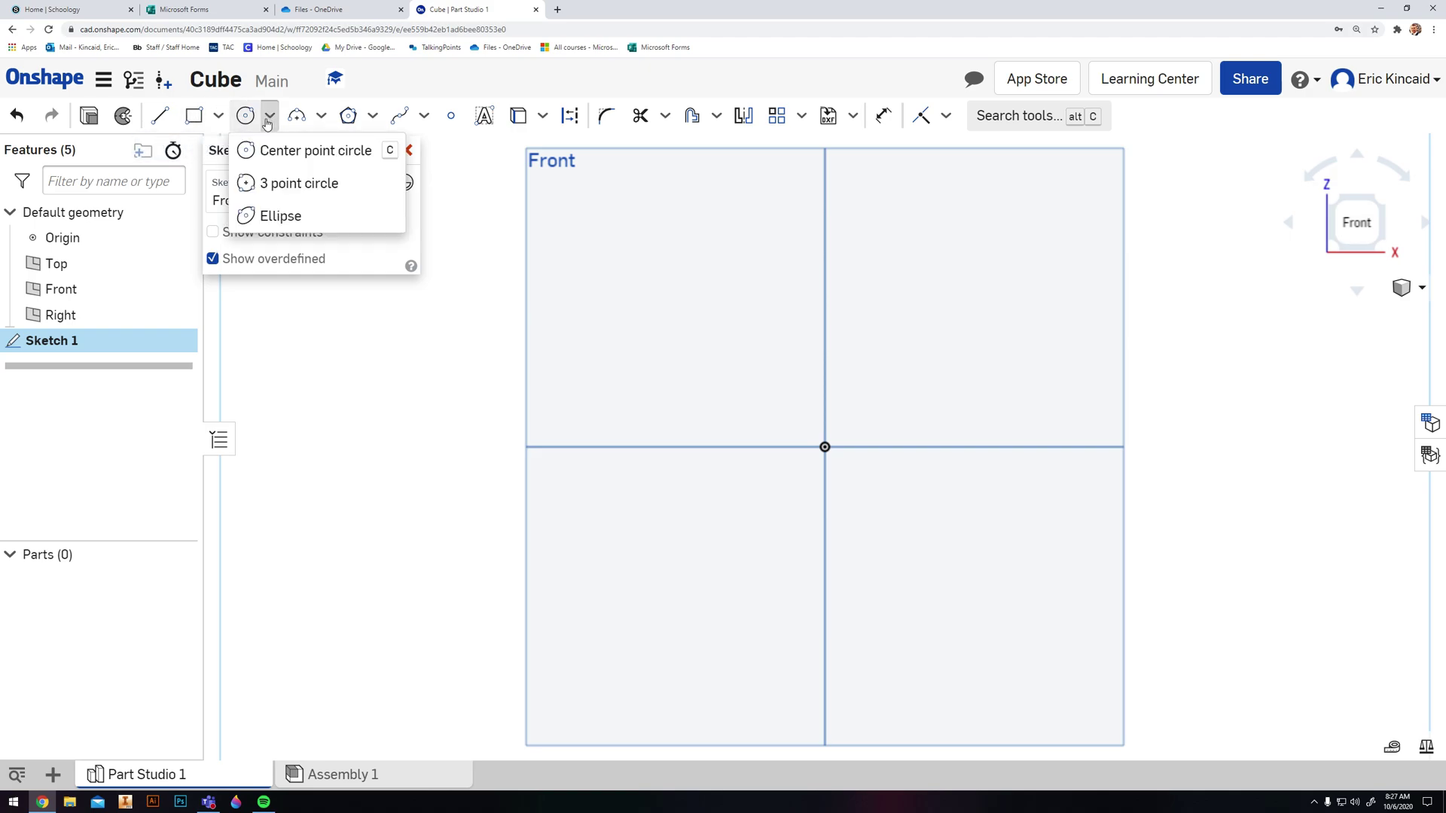
{"action": "left_click", "coordinate": [220, 117]}
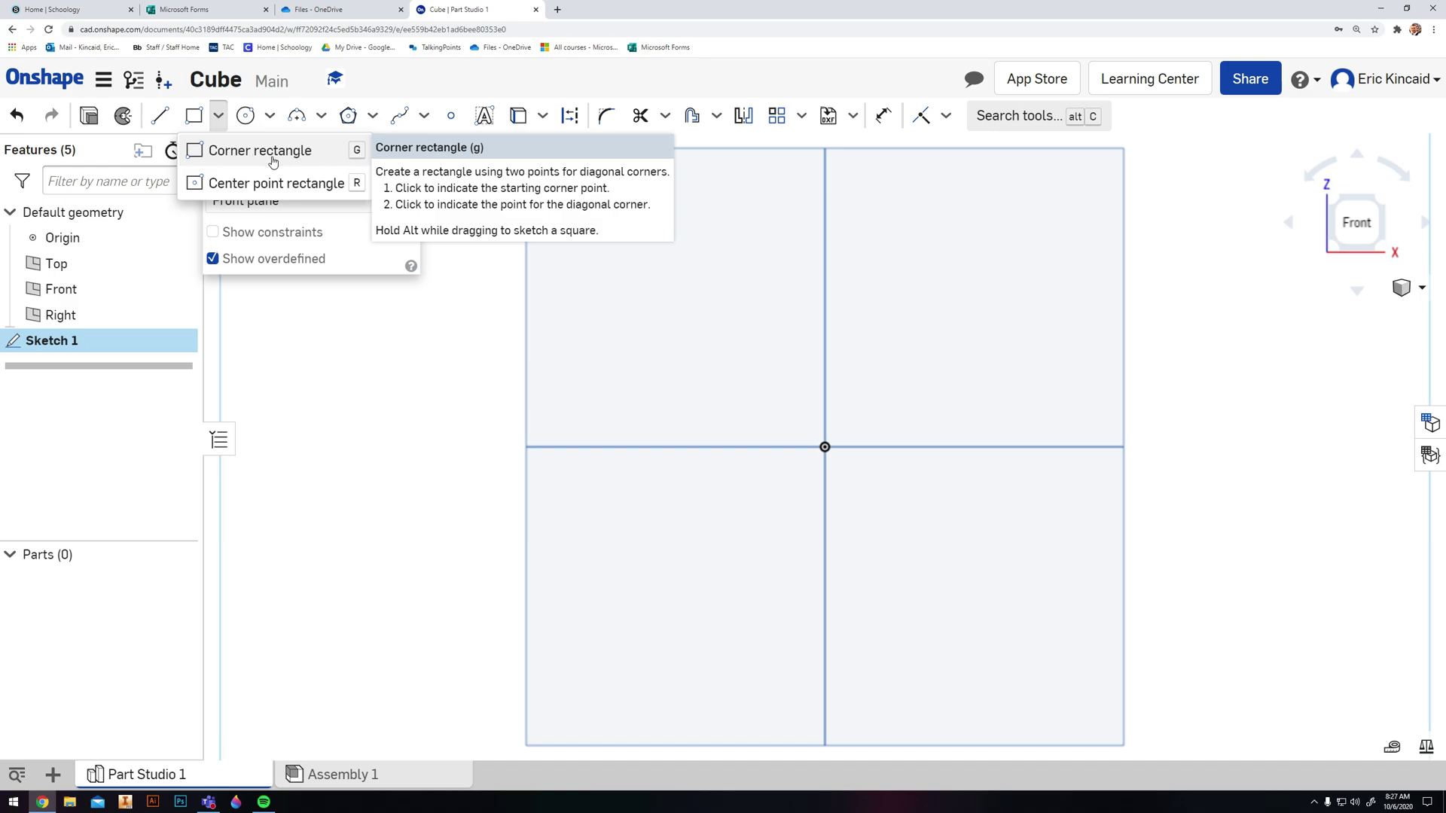
{"action": "left_click", "coordinate": [324, 154]}
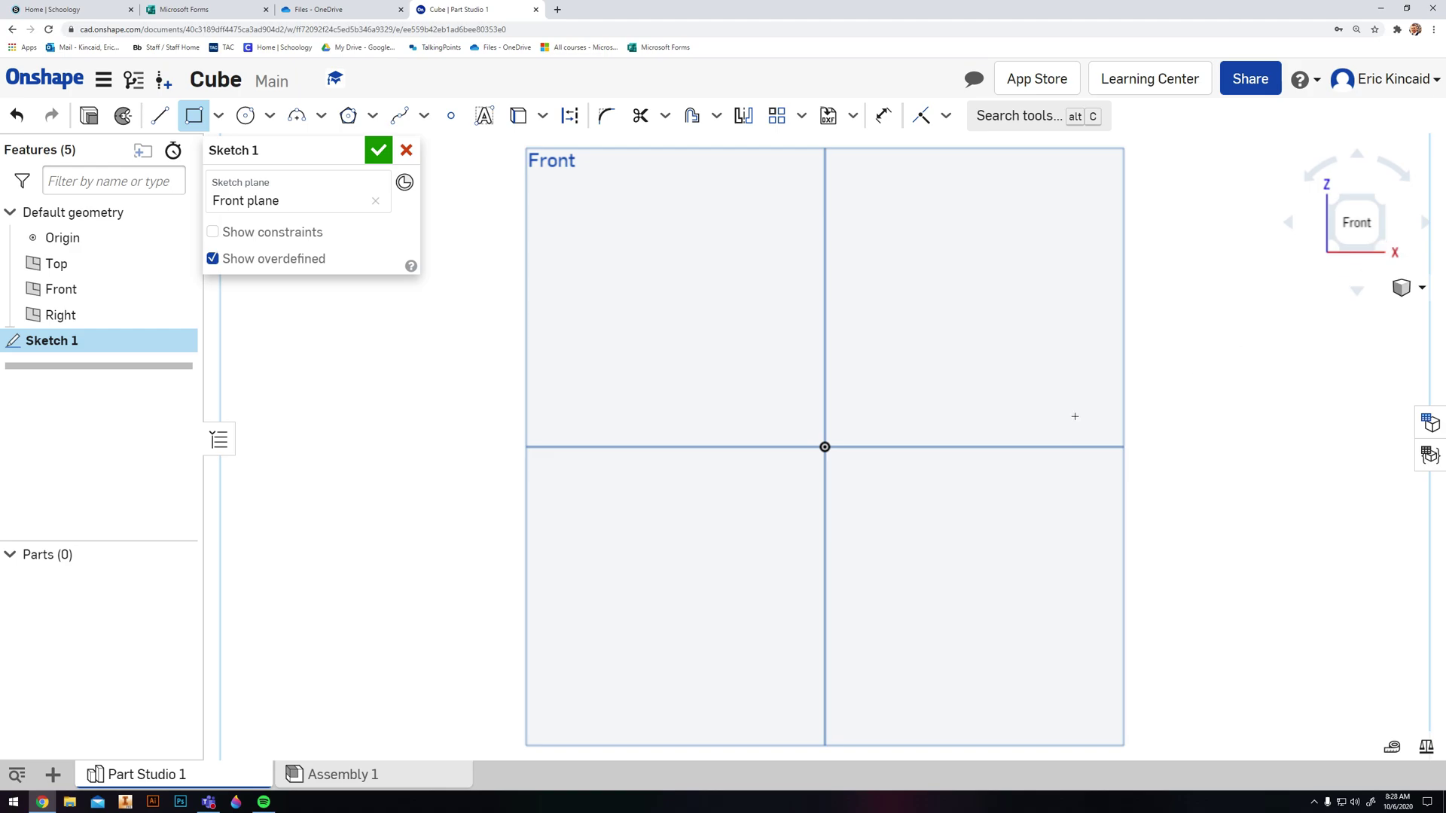
{"action": "left_click", "coordinate": [824, 447]}
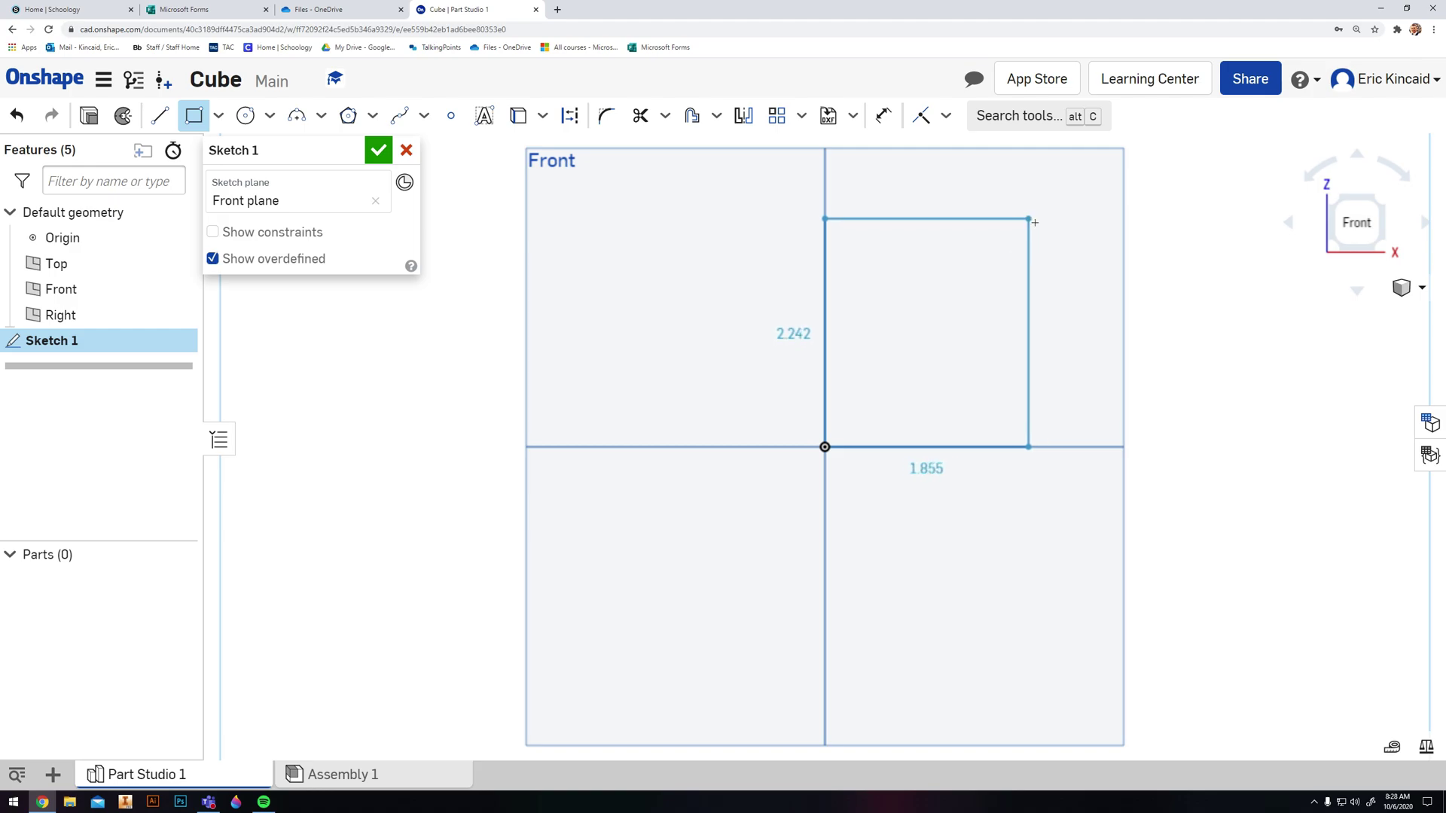
{"action": "left_click", "coordinate": [1034, 218]}
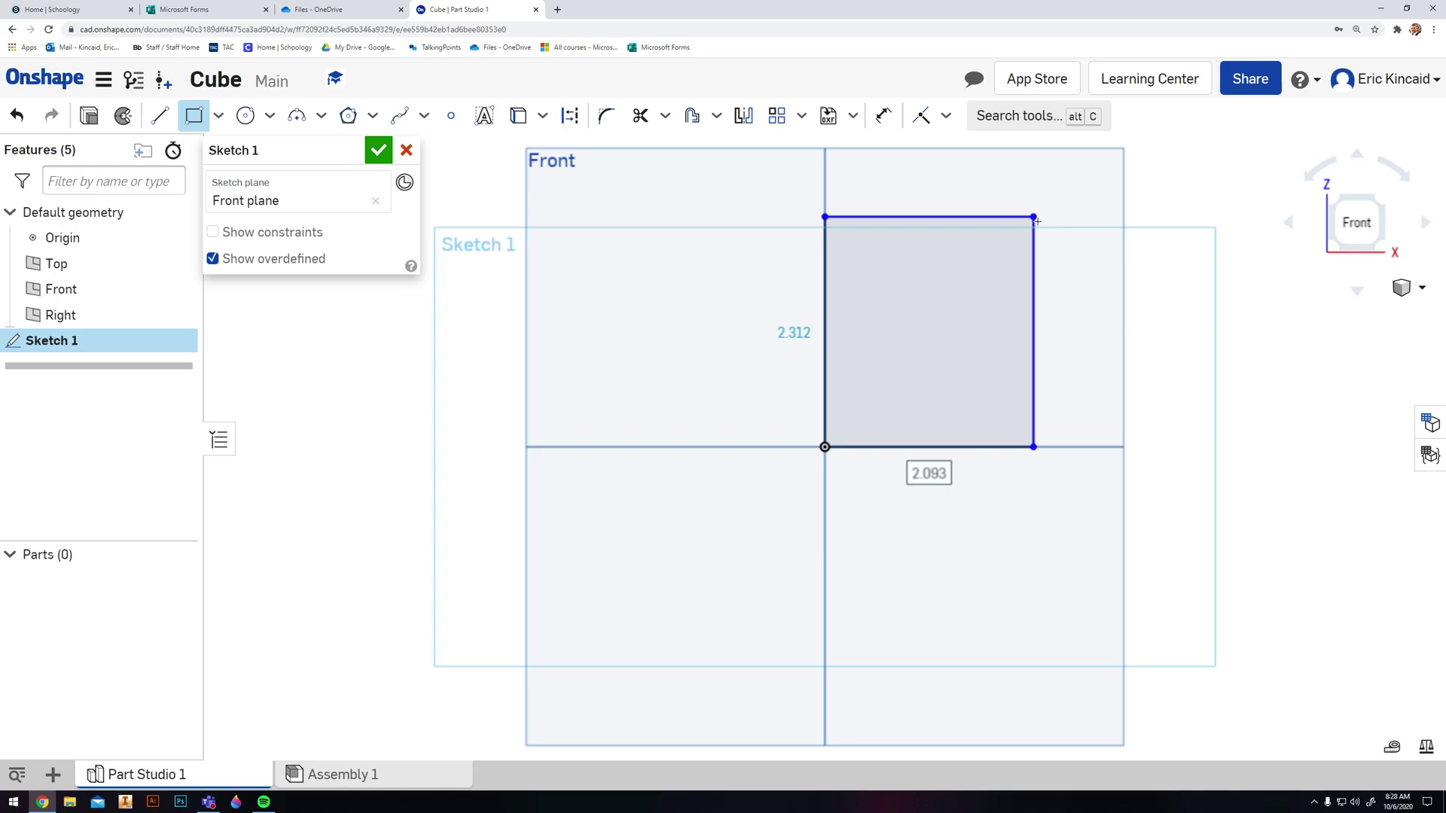
Set the rectangle's width and height to 1 in each and leave the rectangle tool
{"action": "type", "text": "1"}
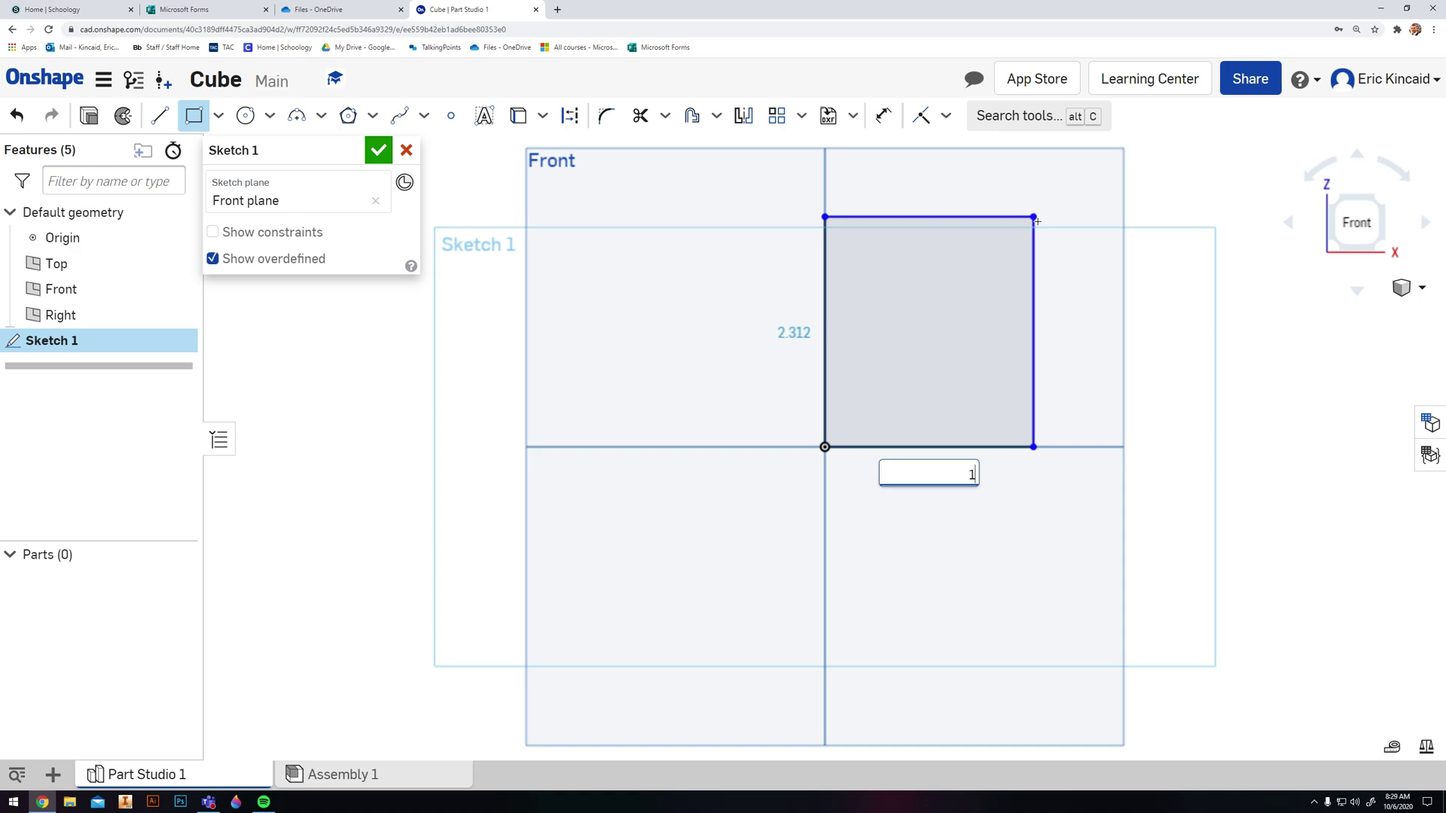
{"action": "key", "text": "Tab"}
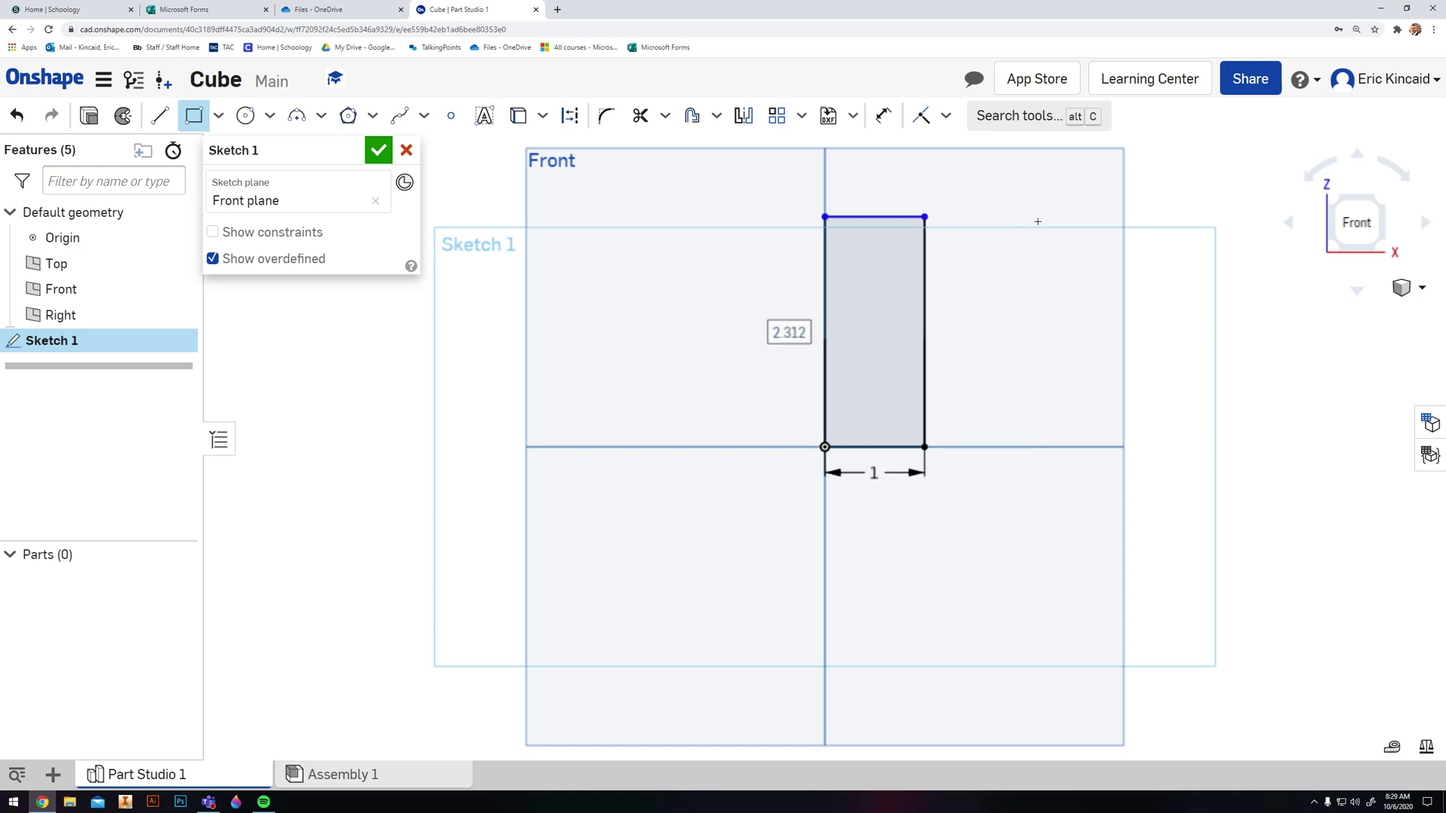
{"action": "type", "text": "1"}
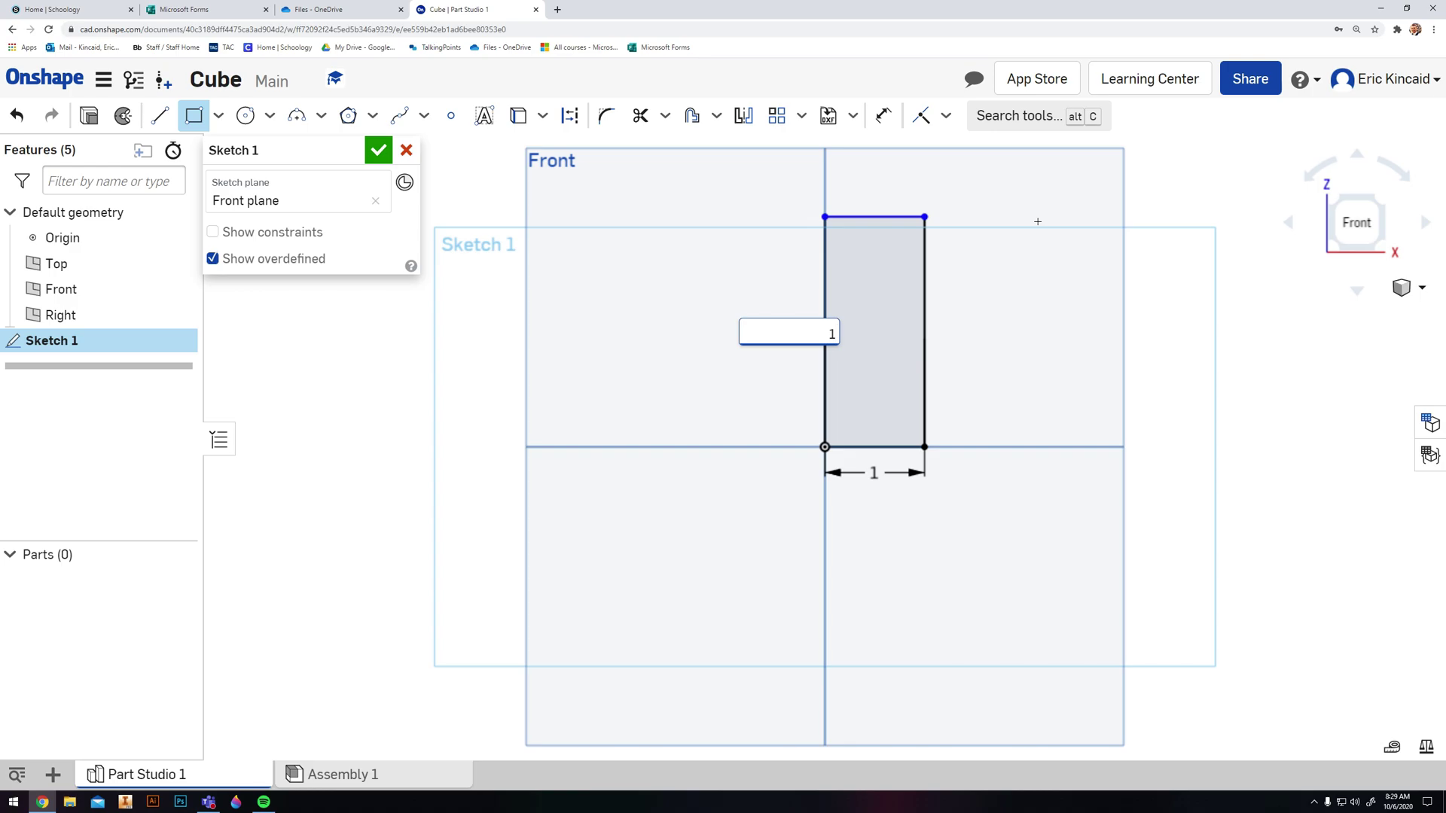
{"action": "key", "text": "Return"}
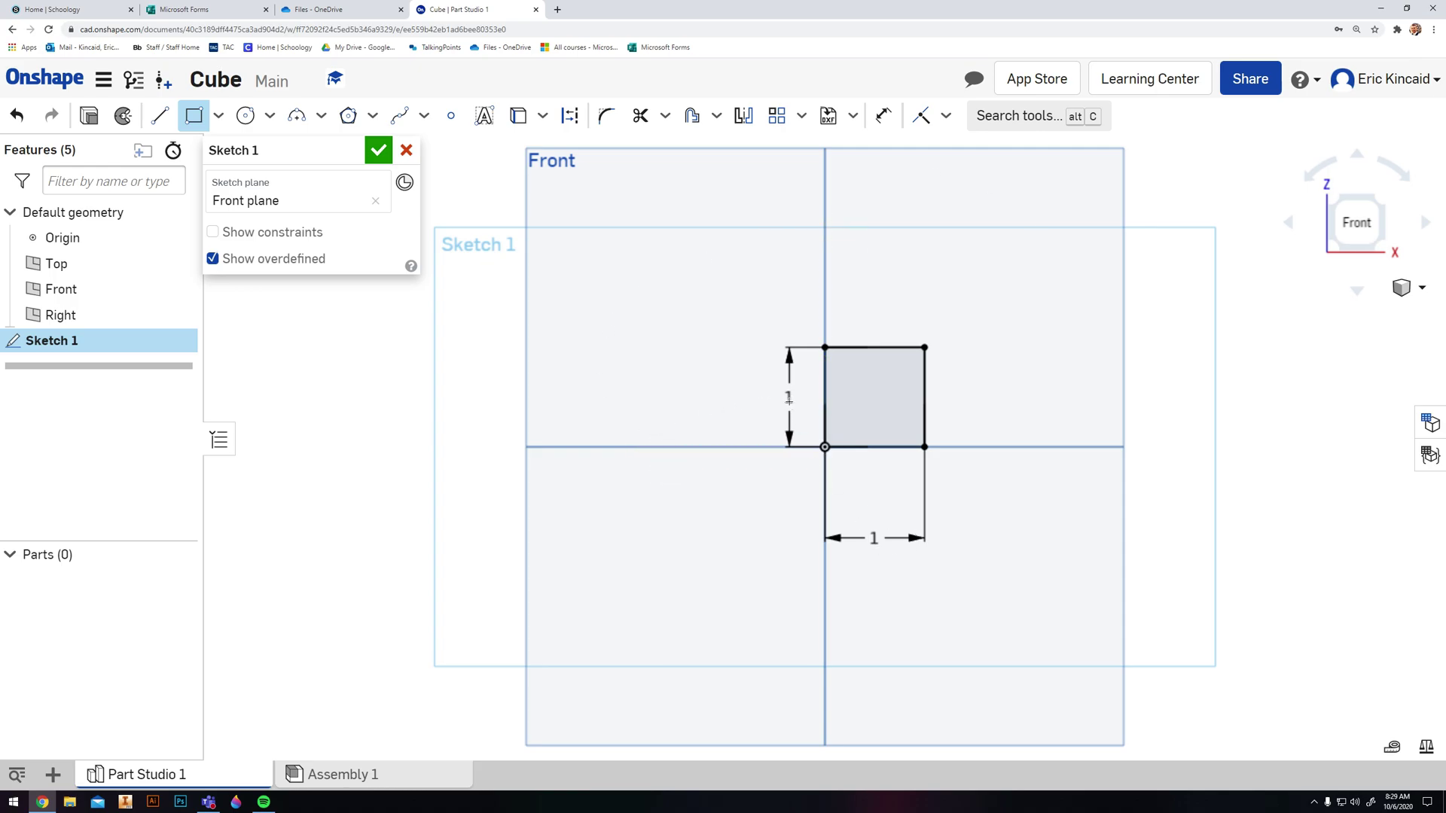
{"action": "left_click", "coordinate": [788, 397]}
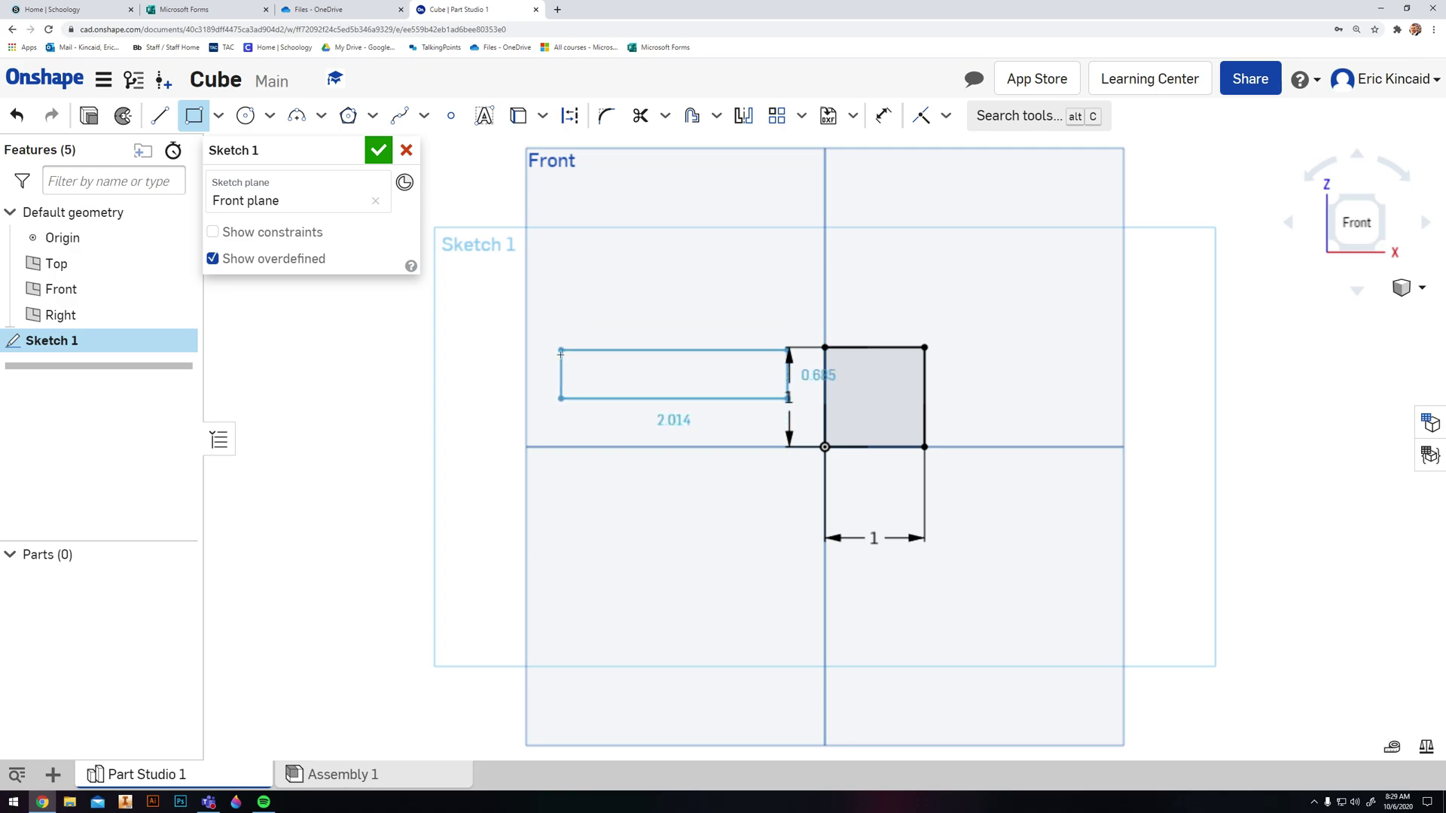
{"action": "key", "text": "Escape"}
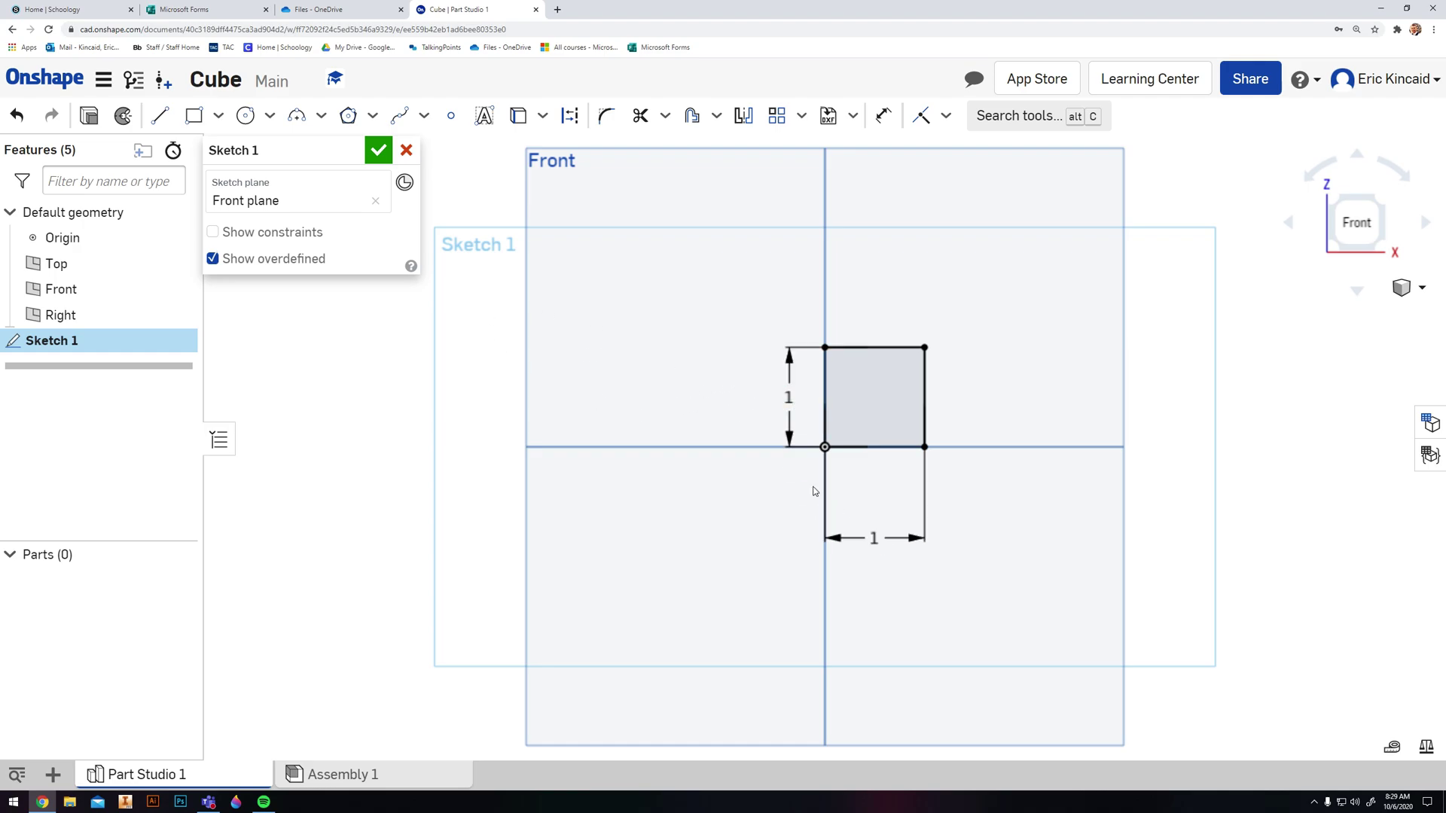
Reconfirm the square's height and width dimensions at 1 in and finish the sketch
{"action": "double_click", "coordinate": [789, 396]}
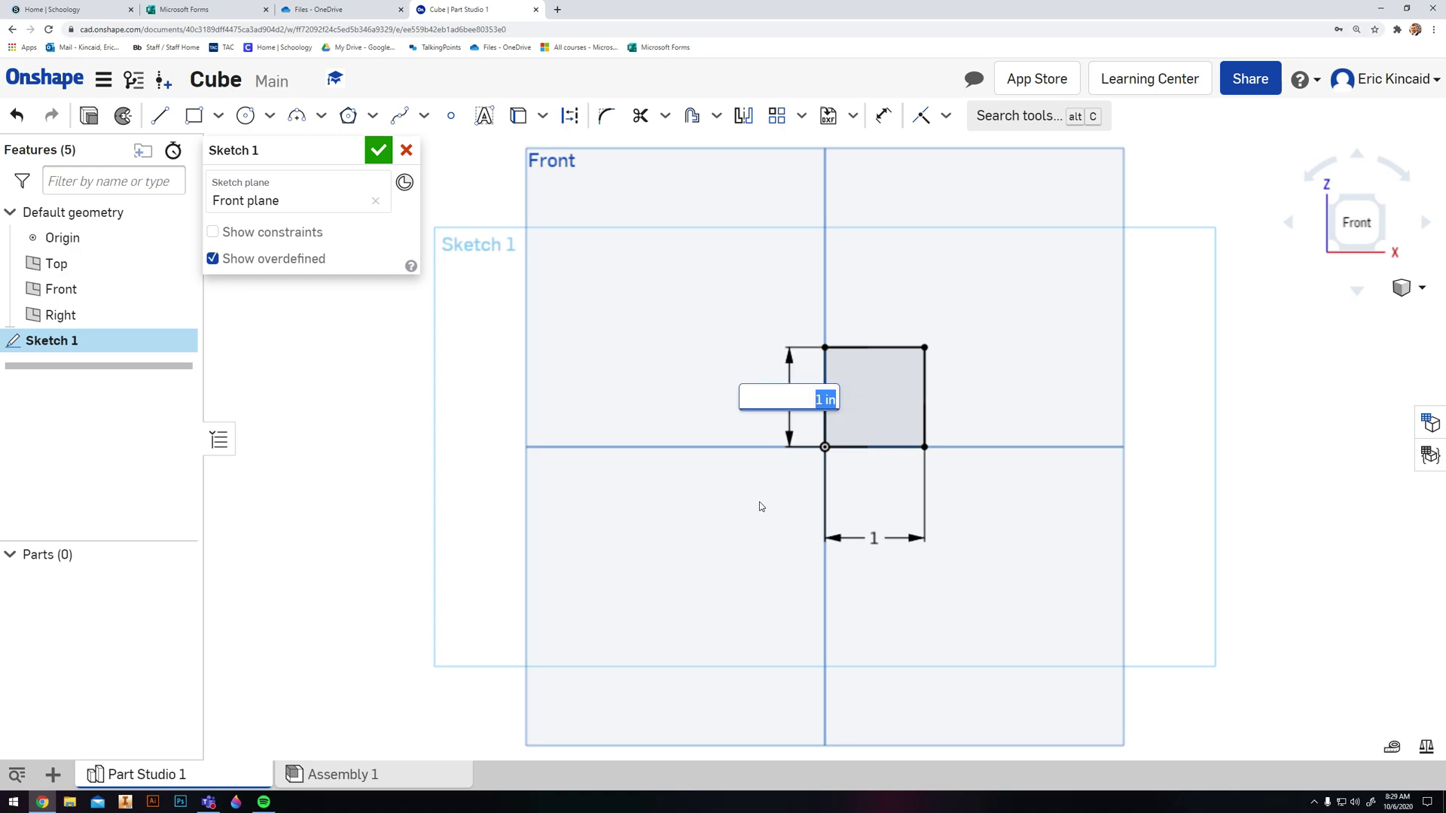
{"action": "key", "text": "Return"}
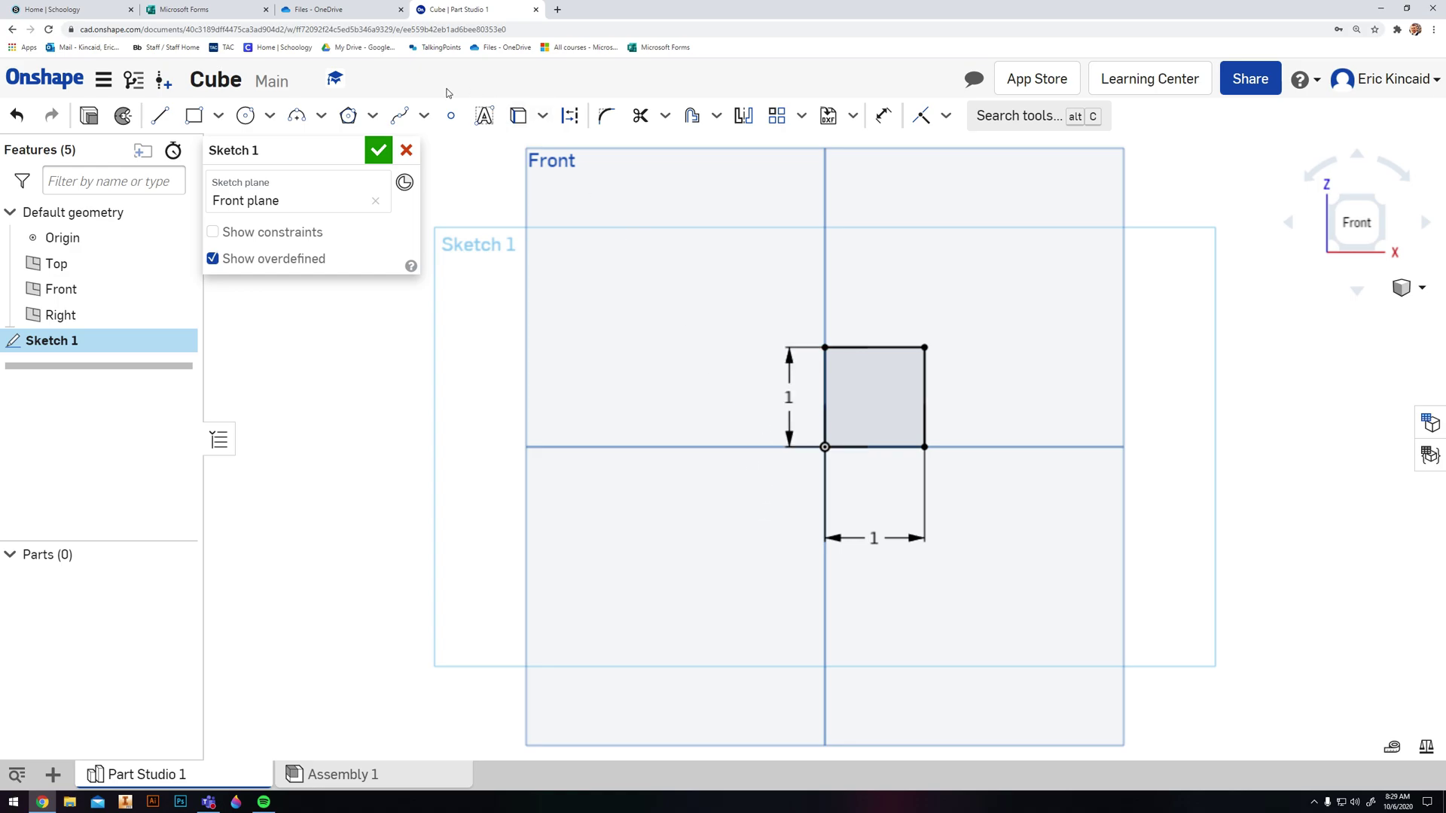
{"action": "double_click", "coordinate": [886, 542]}
{"action": "key", "text": "Return"}
{"action": "left_click", "coordinate": [380, 151]}
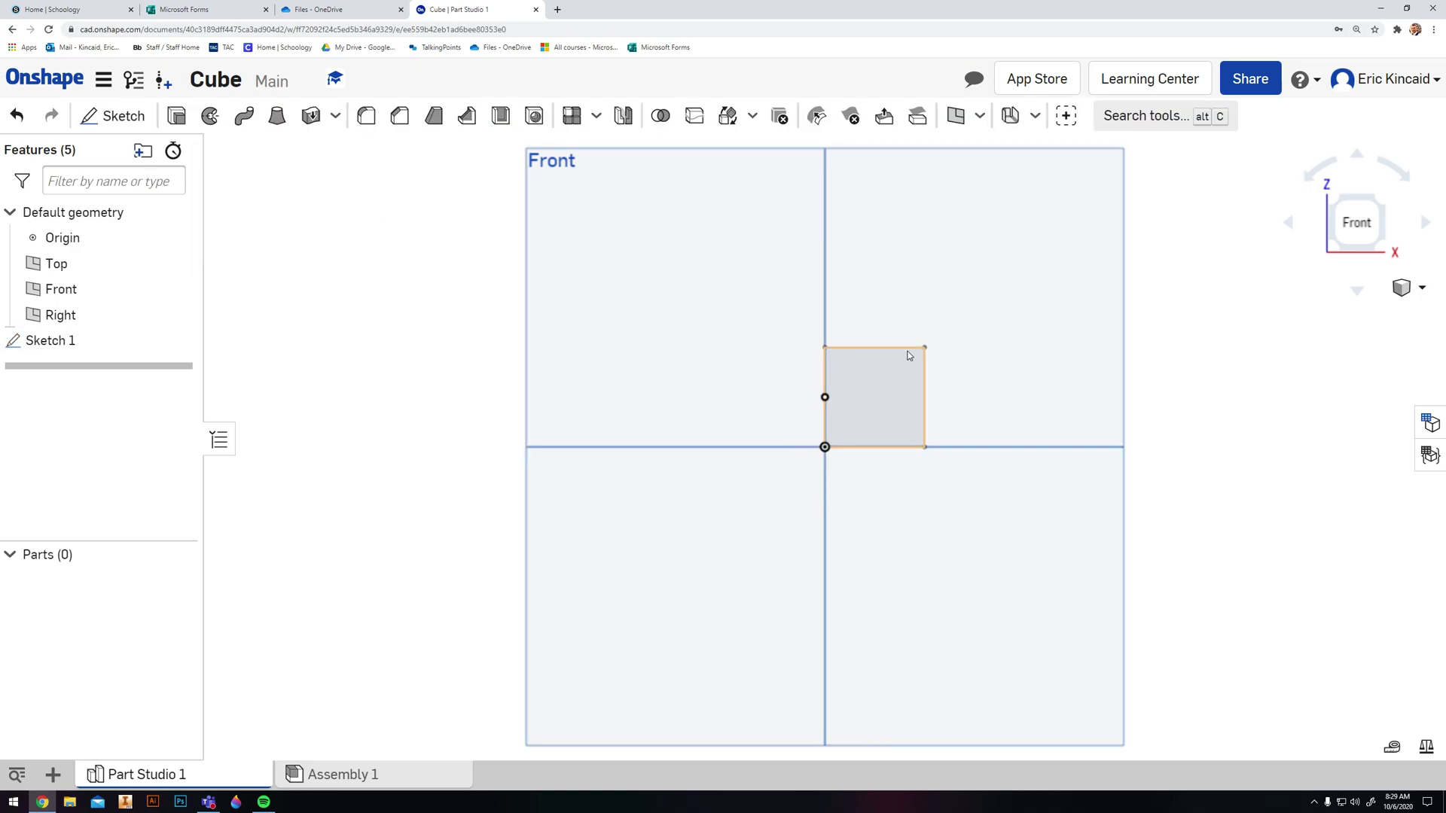
Extrude the square sketch region as a new solid toward the front, with a Blind end type and 1 in depth
{"action": "left_click", "coordinate": [1383, 196]}
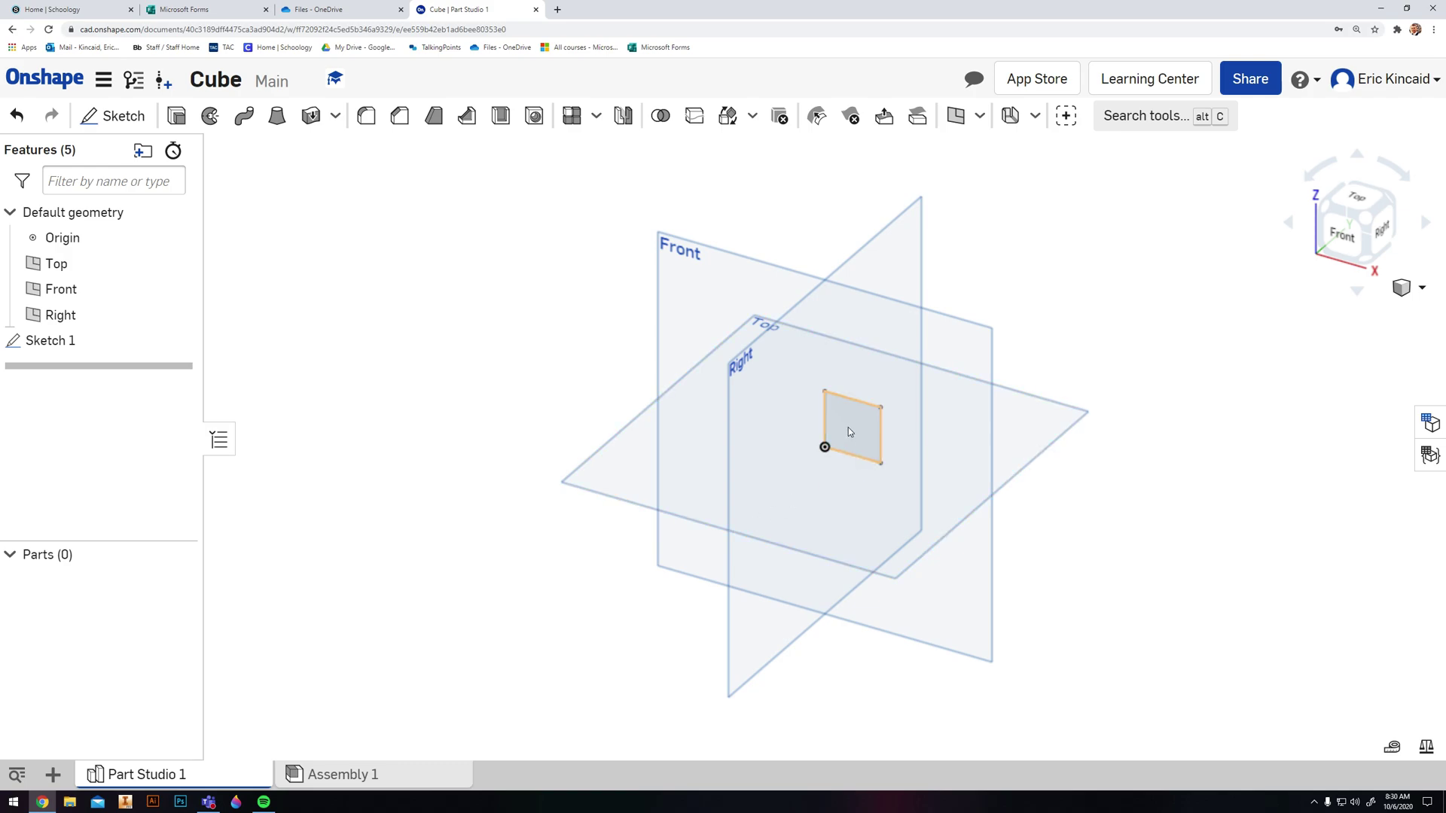
{"action": "left_click", "coordinate": [178, 117]}
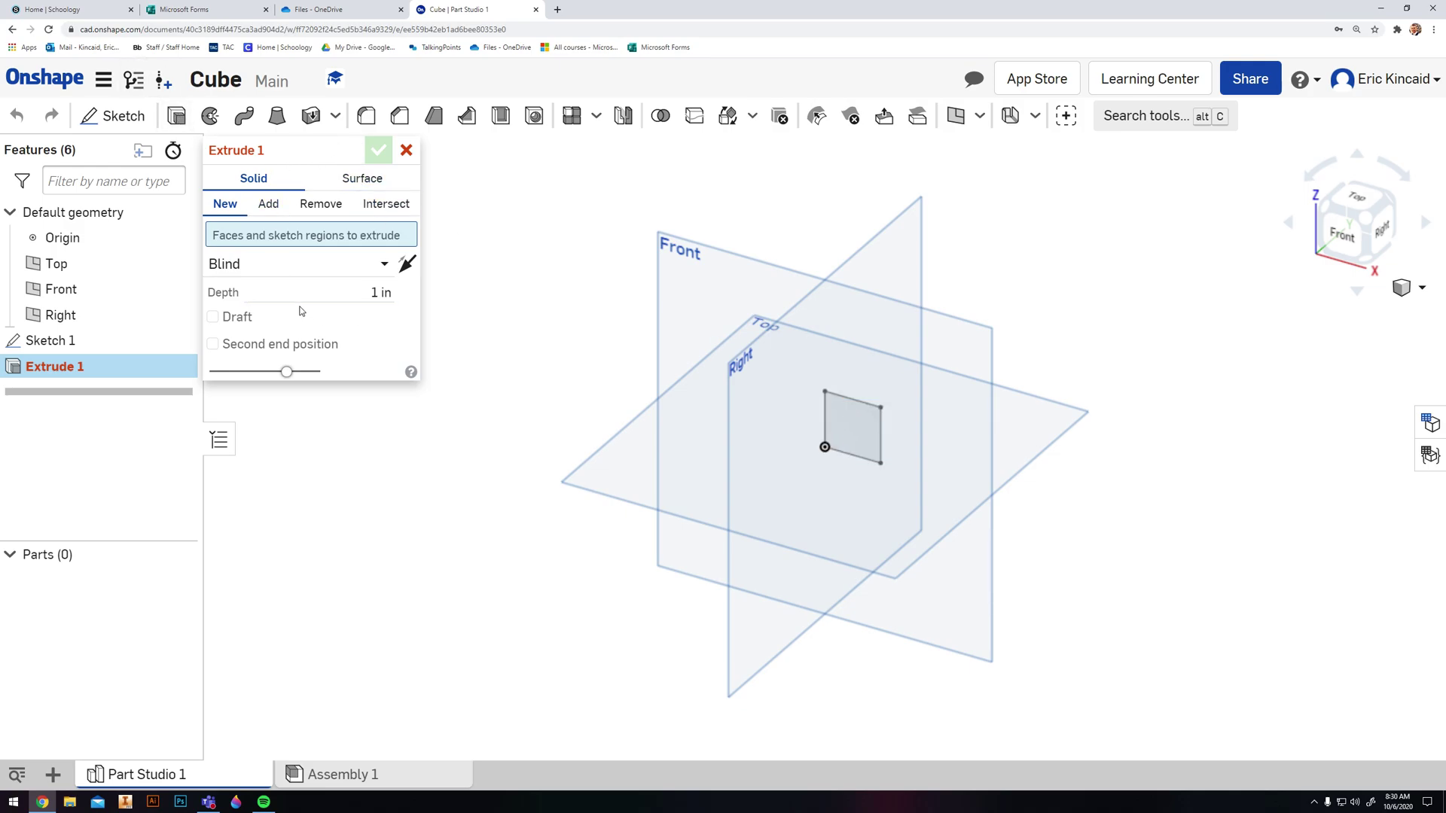
{"action": "left_click", "coordinate": [853, 427]}
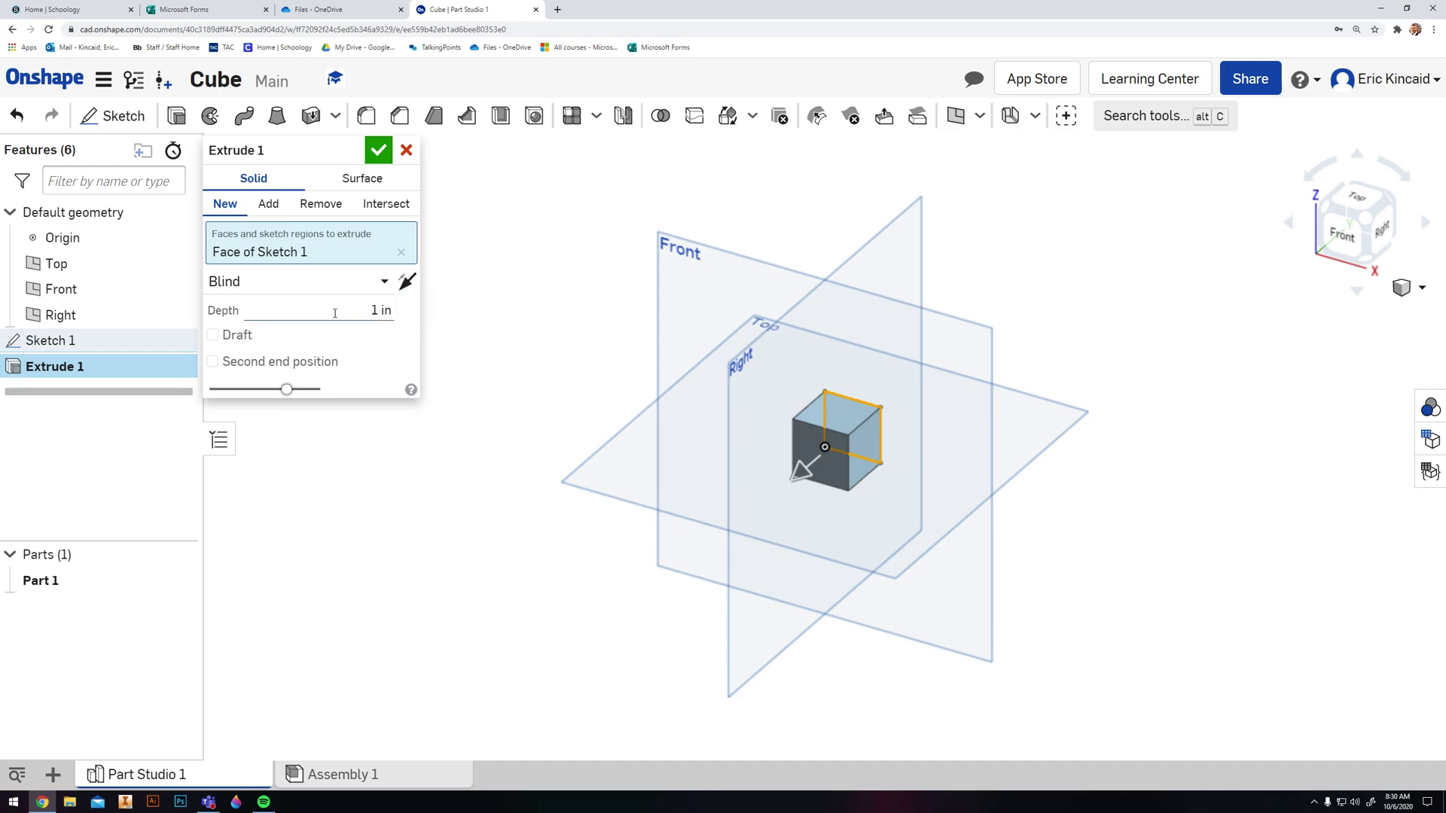
{"action": "left_click", "coordinate": [407, 282]}
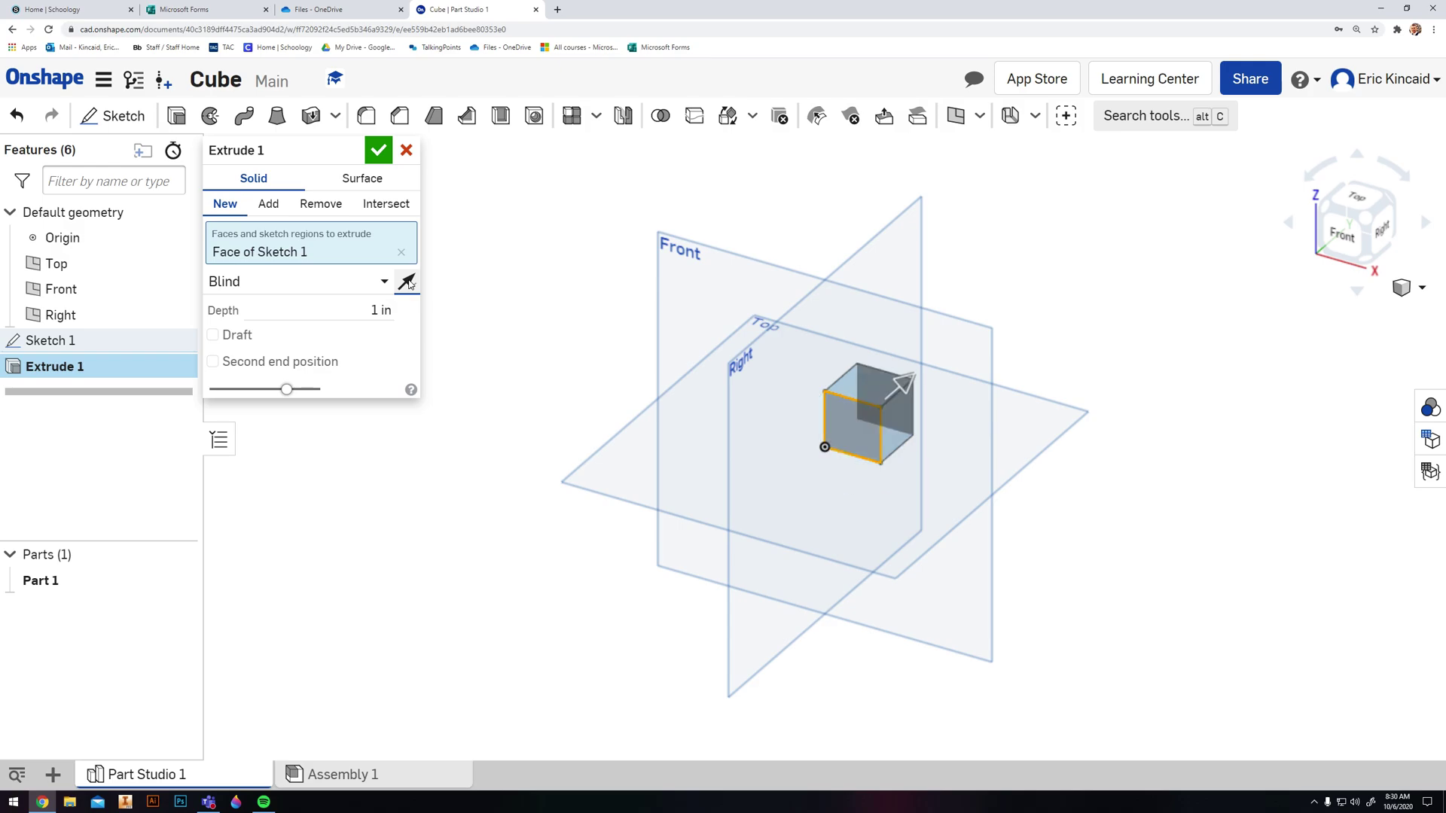
{"action": "left_click", "coordinate": [408, 283]}
{"action": "left_click", "coordinate": [393, 289]}
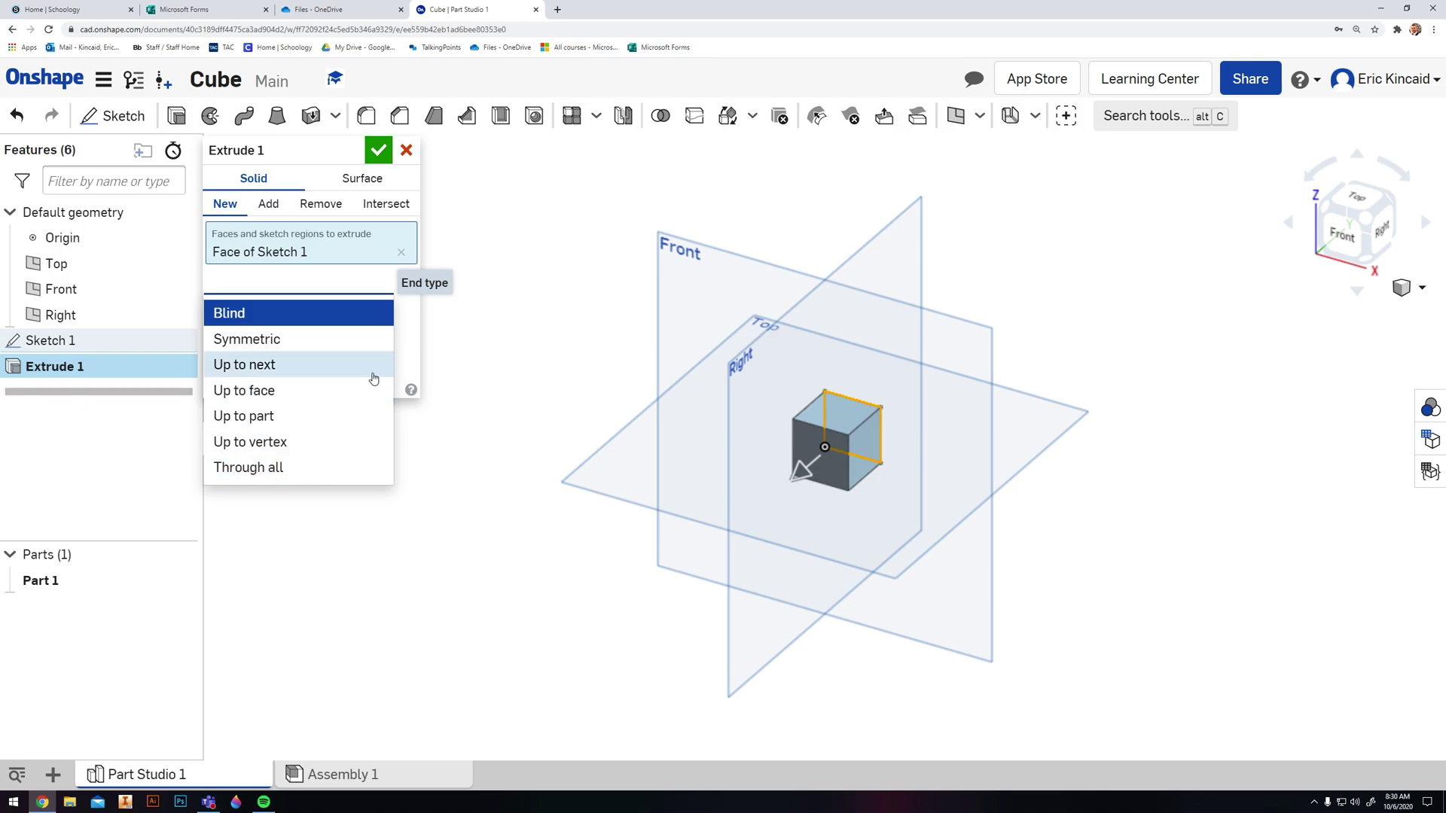
{"action": "left_click", "coordinate": [324, 312]}
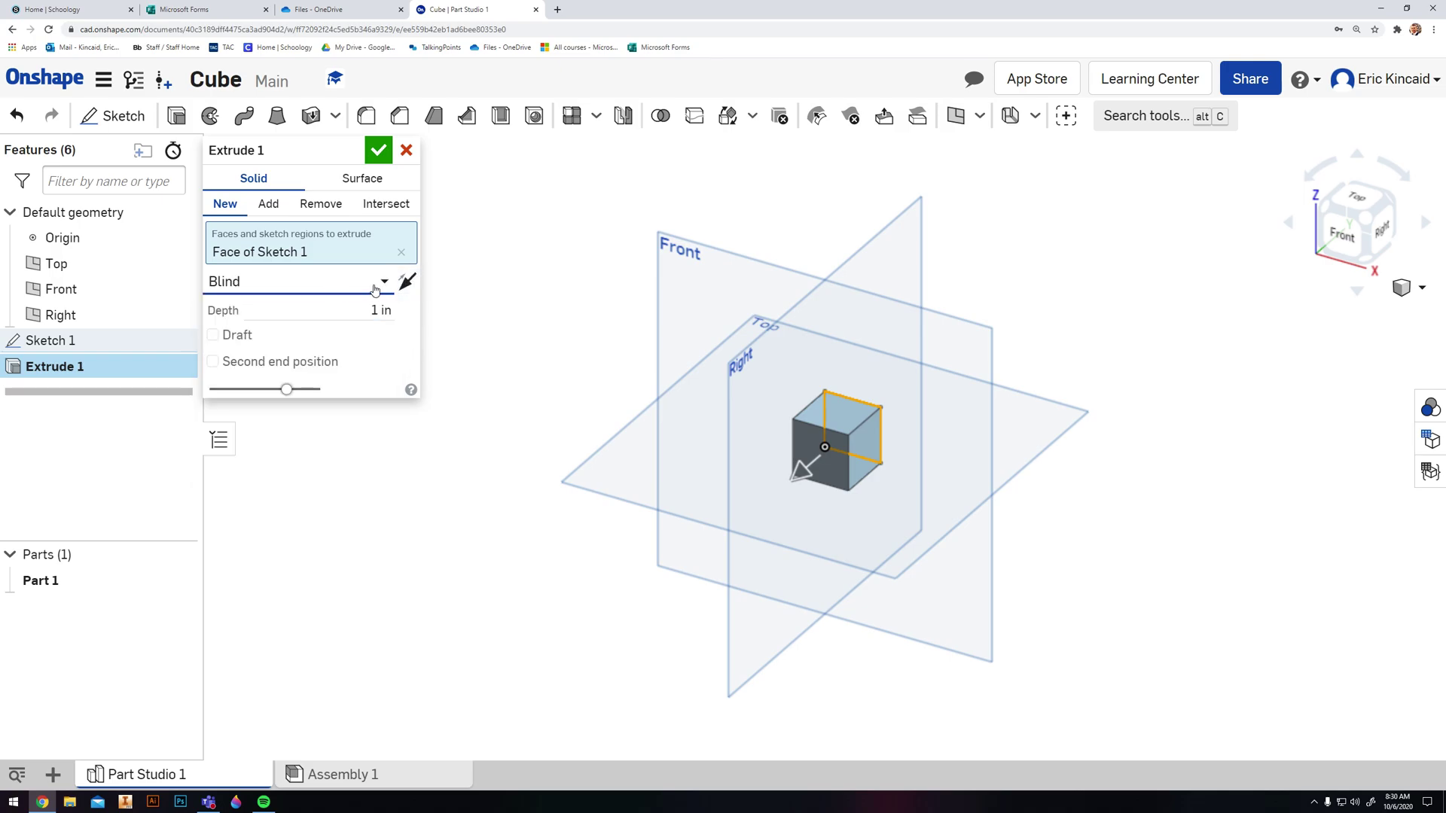
{"action": "left_click", "coordinate": [381, 310]}
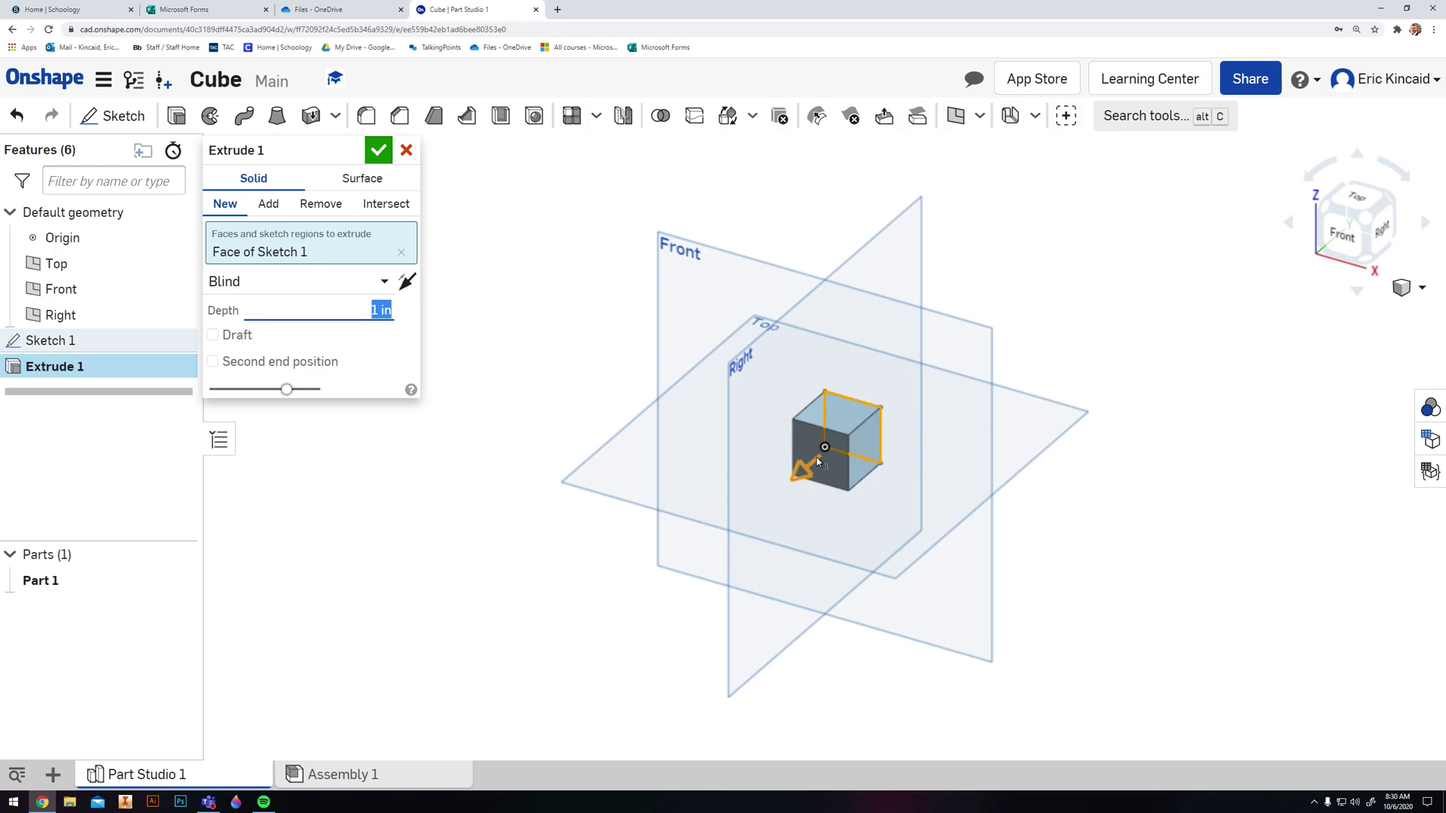
{"action": "left_click", "coordinate": [379, 149]}
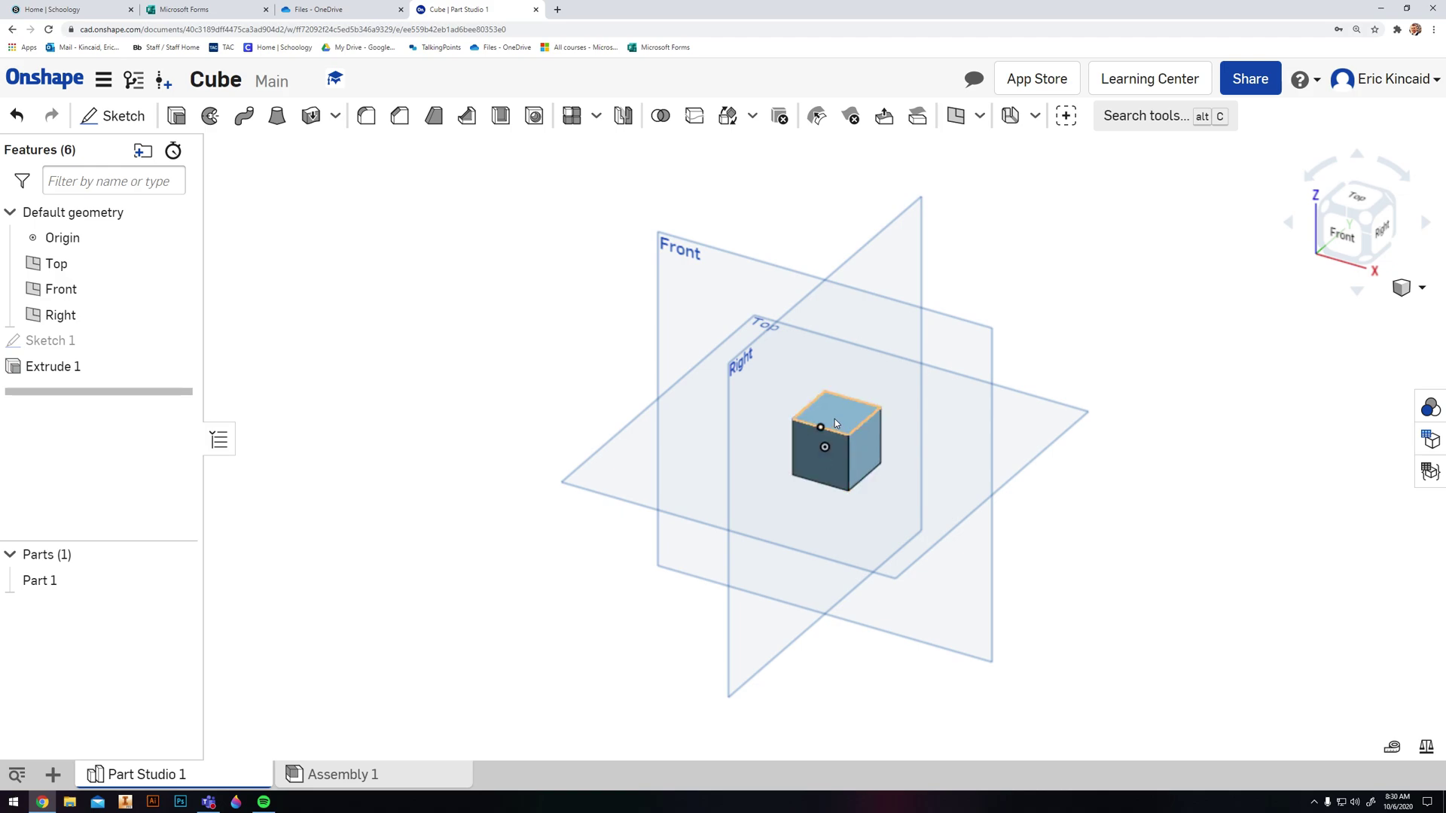
{"action": "left_click", "coordinate": [1340, 227]}
{"action": "left_click", "coordinate": [1338, 202]}
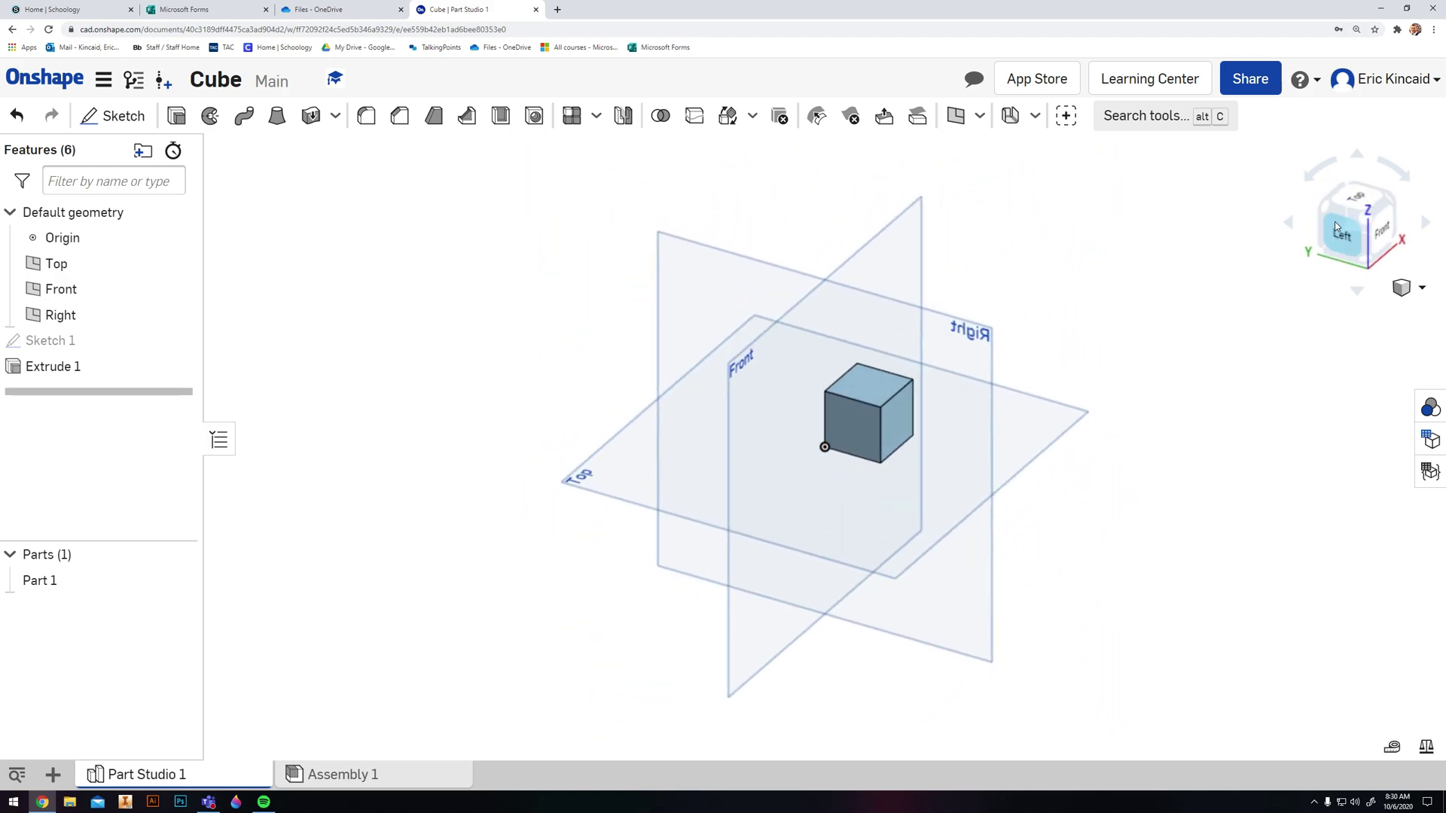
{"action": "left_click", "coordinate": [1335, 227]}
{"action": "left_click", "coordinate": [1335, 207]}
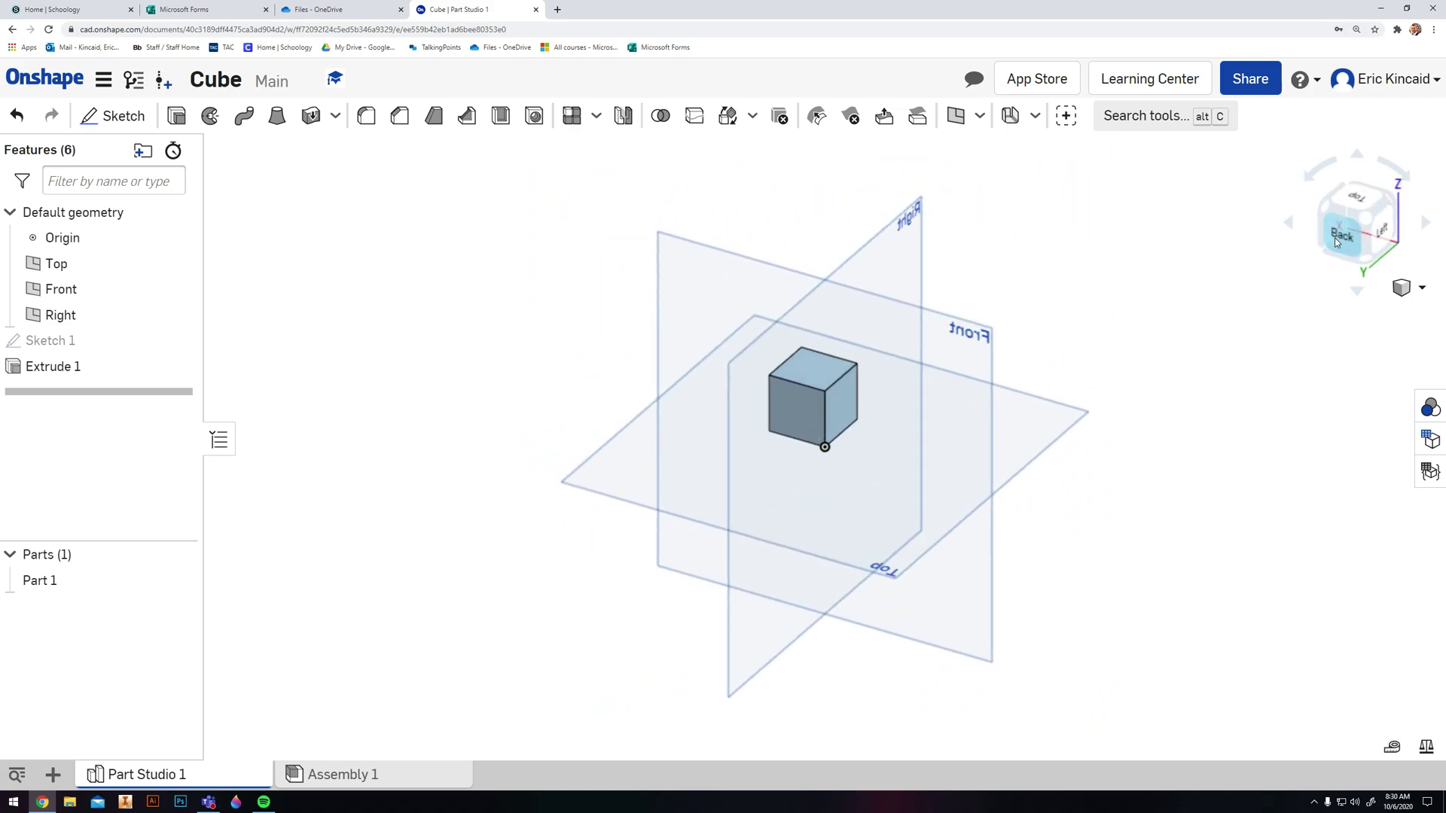
{"action": "left_click", "coordinate": [1337, 241]}
{"action": "left_click", "coordinate": [1336, 202]}
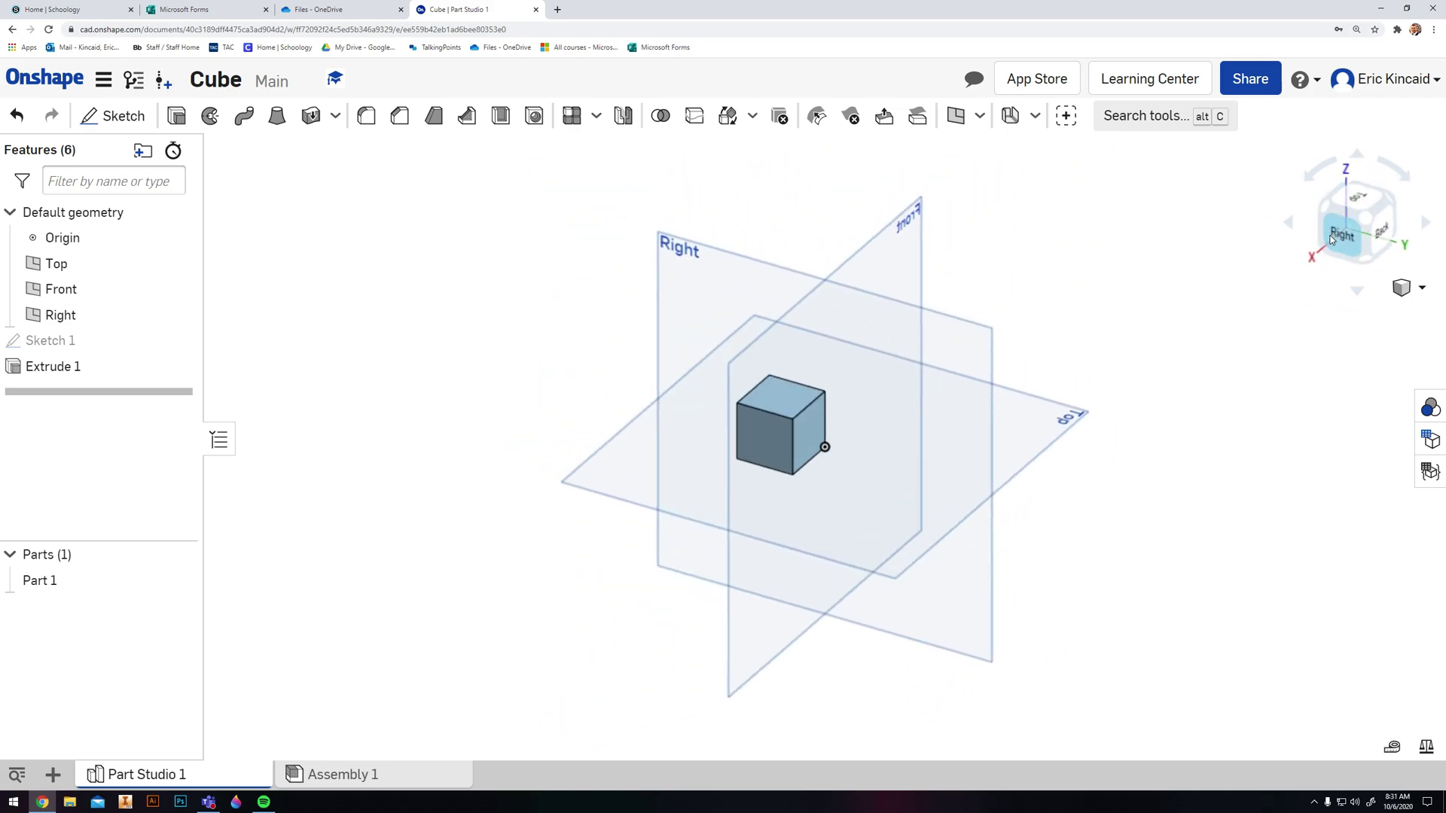
{"action": "left_click", "coordinate": [1331, 239]}
{"action": "left_click", "coordinate": [1336, 207]}
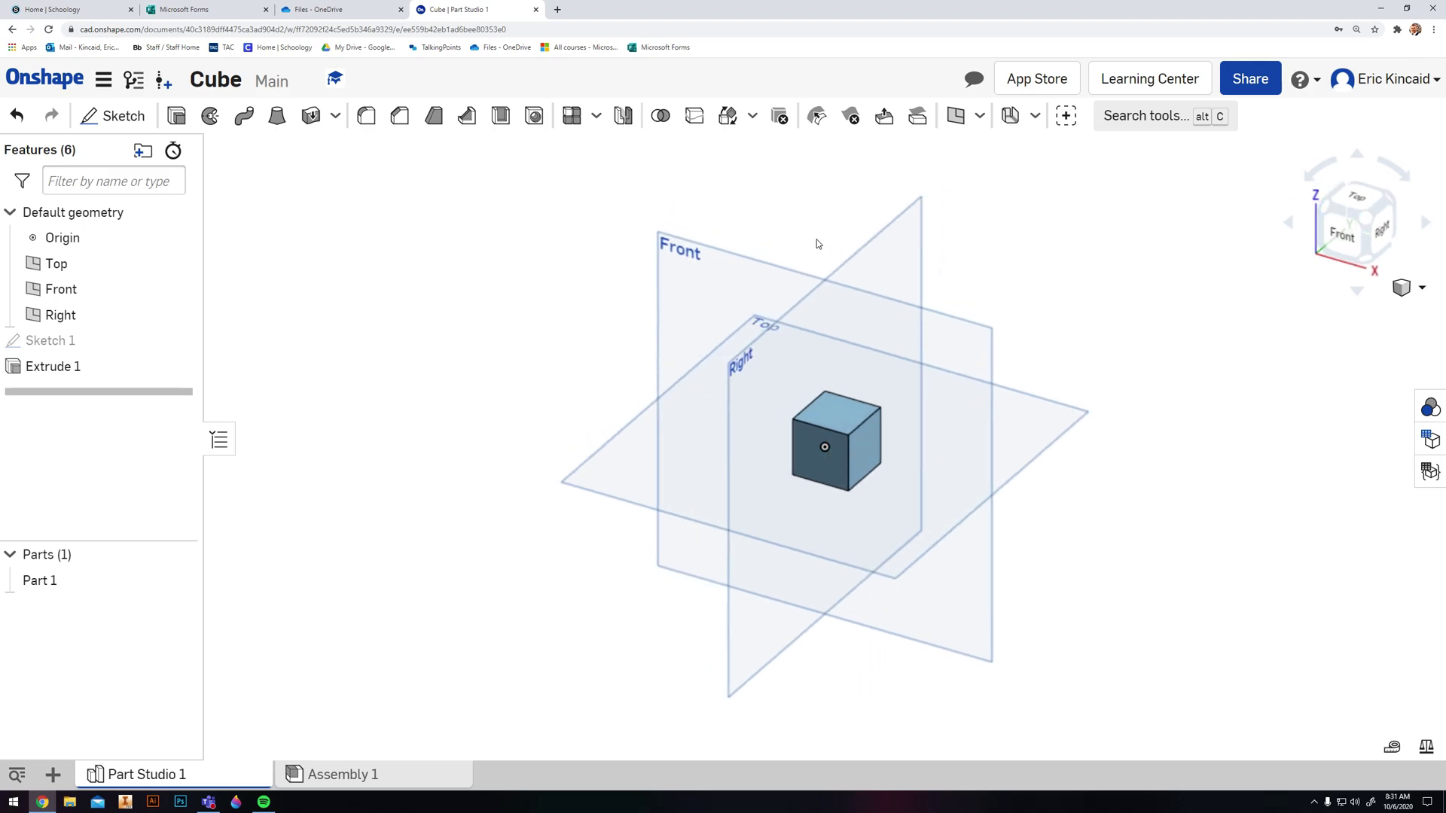
Open the Cube document's share settings and select the team Construction Per 3 as the recipient
{"action": "left_click", "coordinate": [1247, 89]}
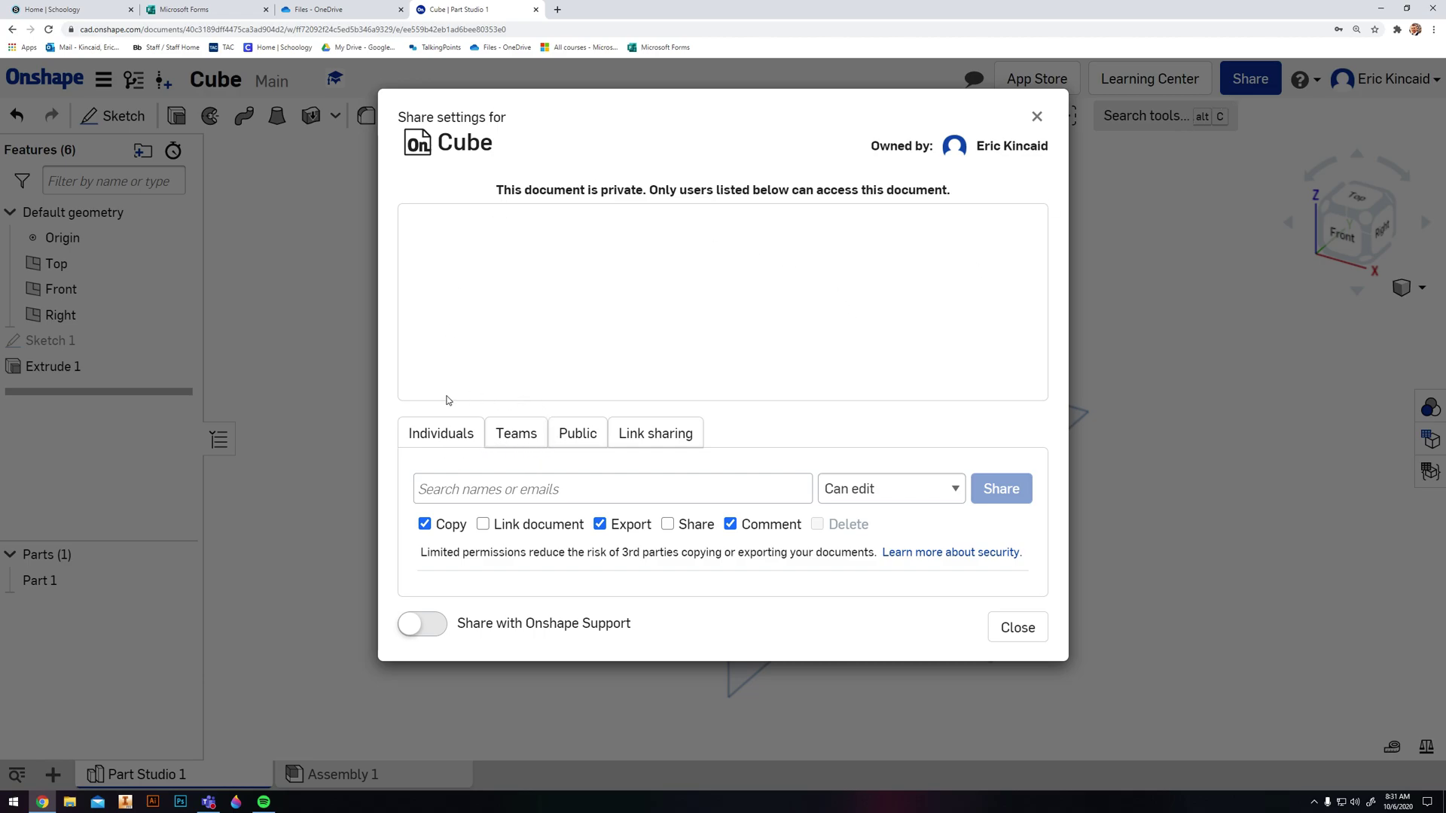
{"action": "left_click", "coordinate": [528, 448]}
{"action": "left_click", "coordinate": [469, 502]}
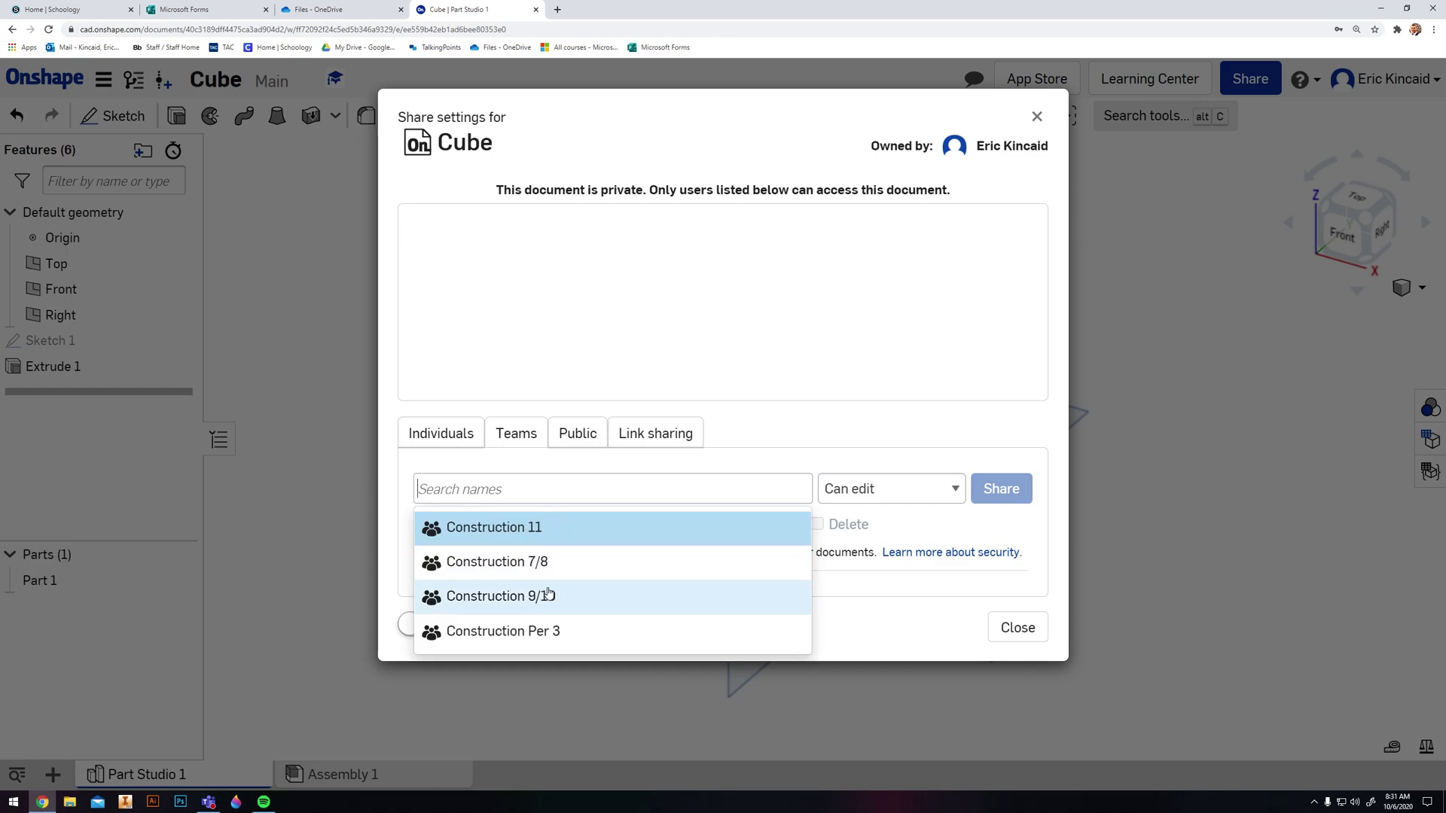
{"action": "left_click", "coordinate": [525, 640]}
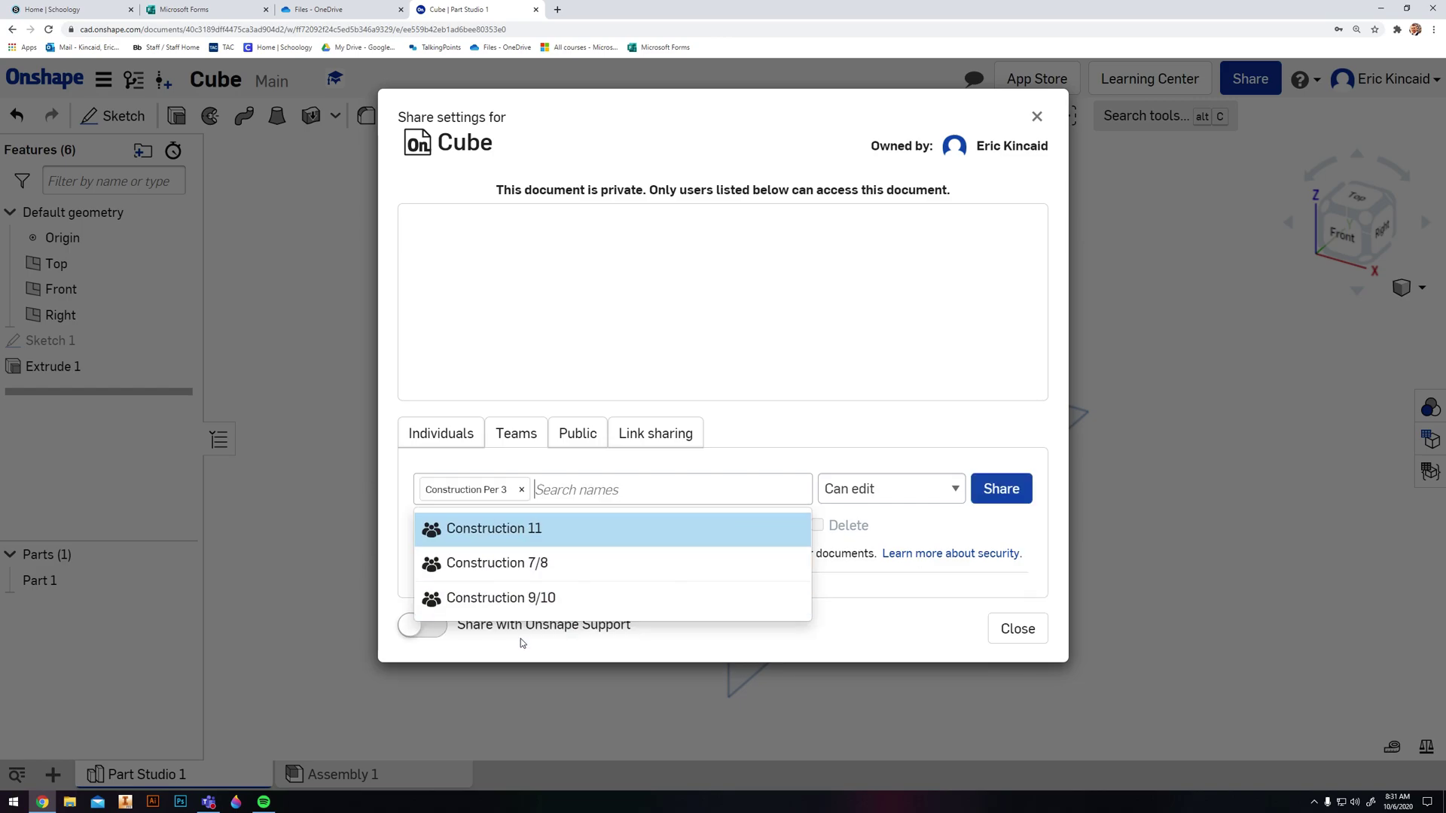
Set the team's permission to Can view and share the document with the team
{"action": "left_click", "coordinate": [866, 489]}
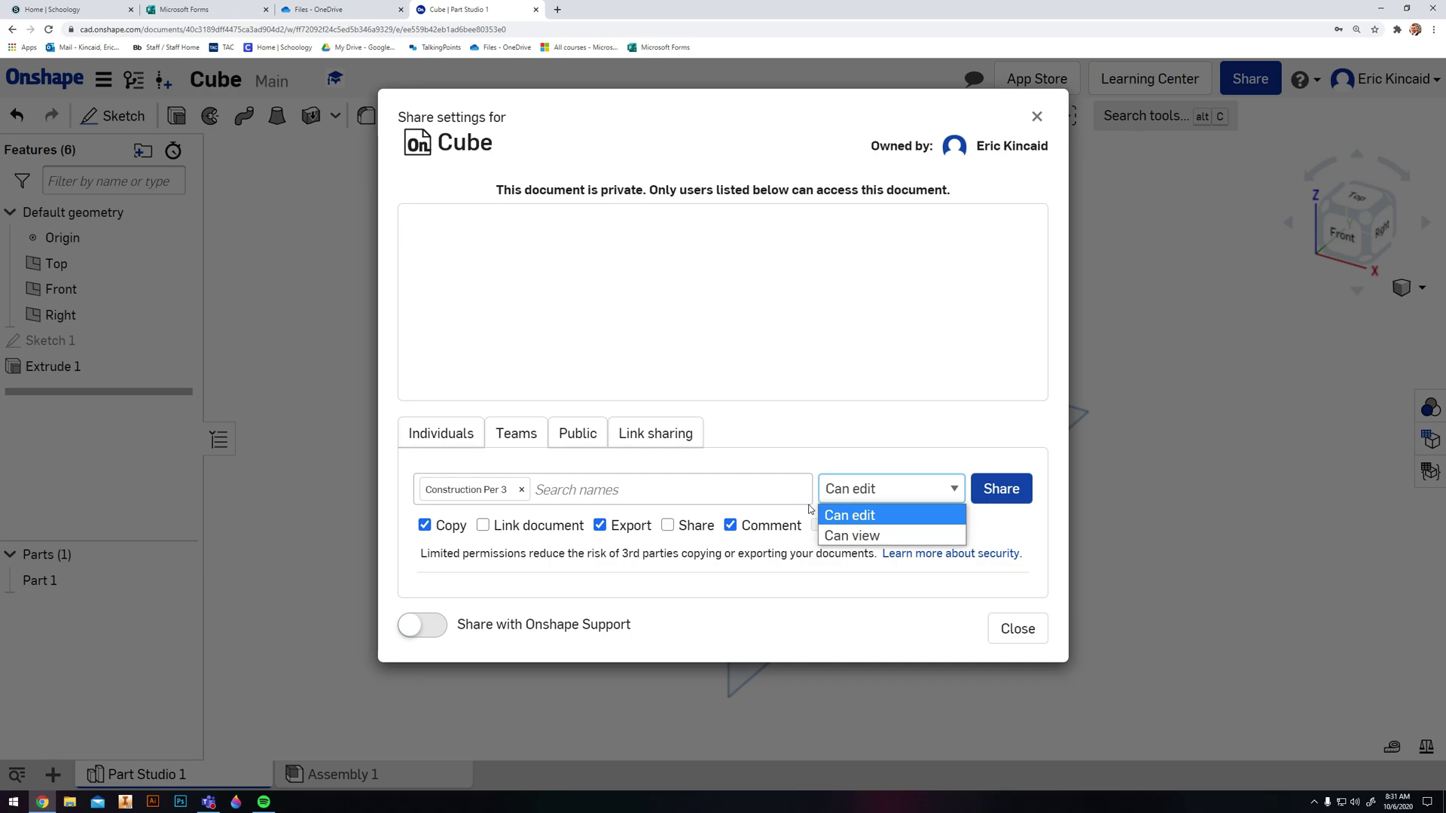
{"action": "left_click", "coordinate": [862, 537]}
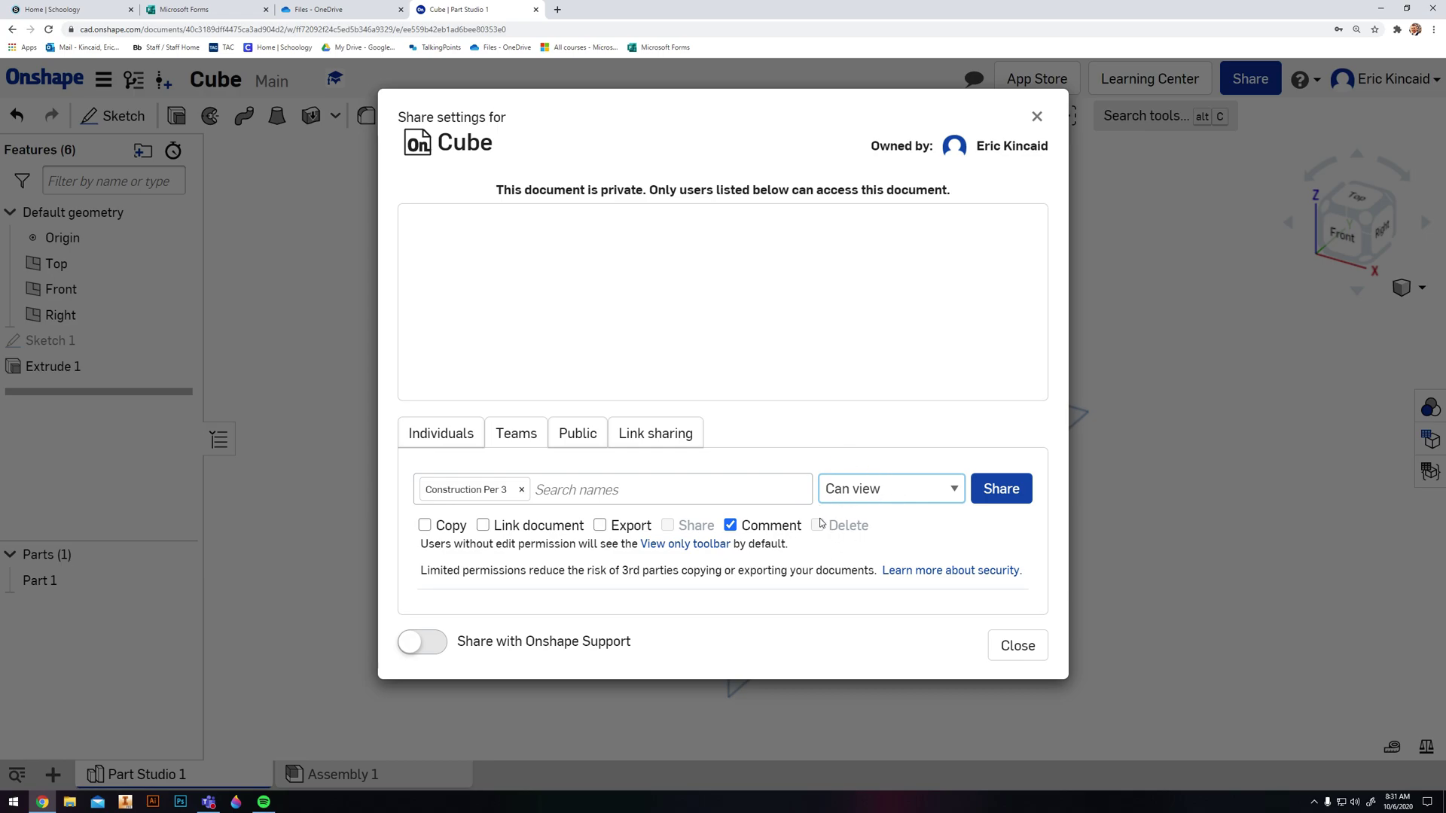
{"action": "left_click", "coordinate": [863, 486]}
{"action": "left_click", "coordinate": [845, 496]}
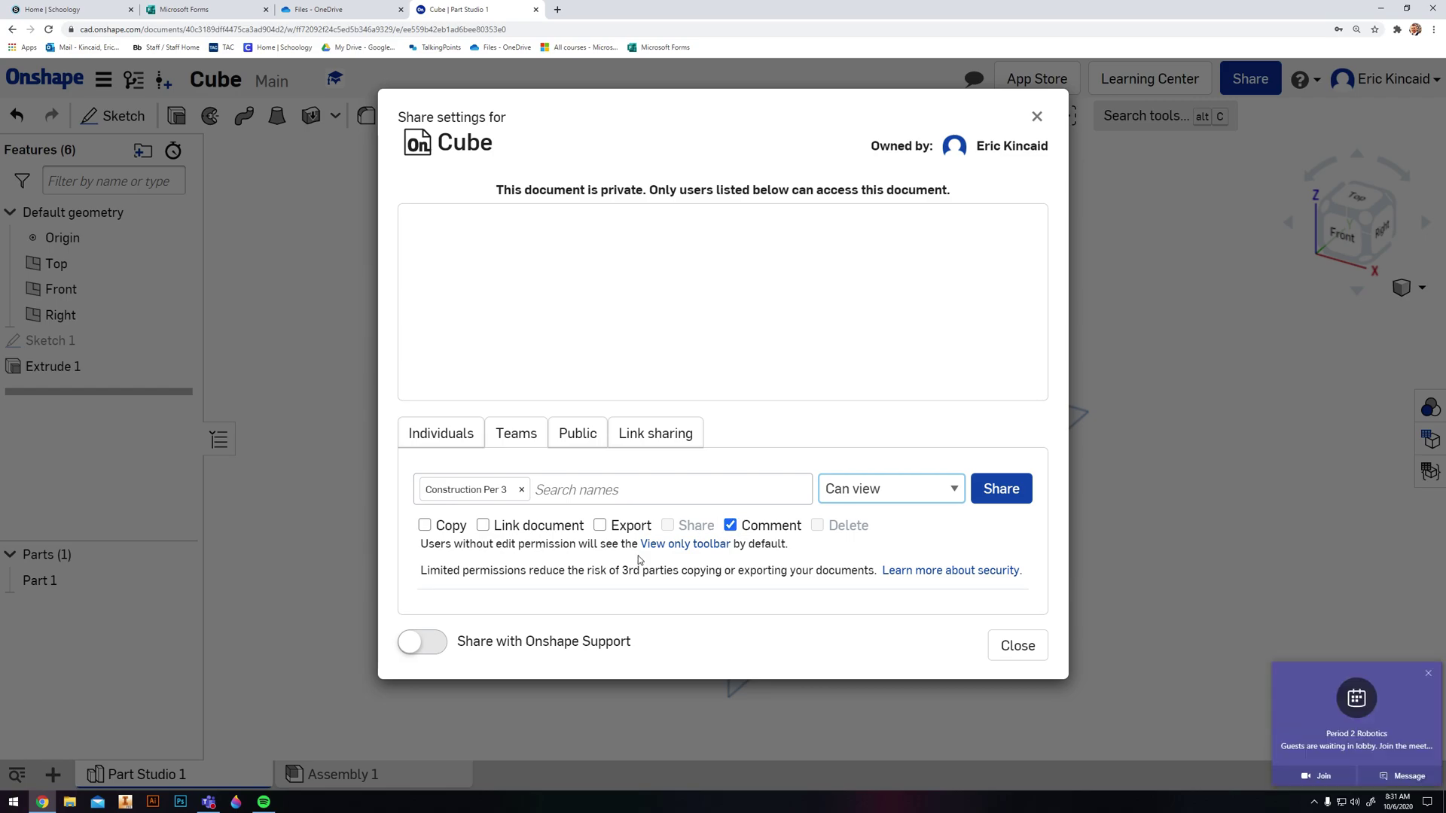
{"action": "left_click", "coordinate": [1013, 490]}
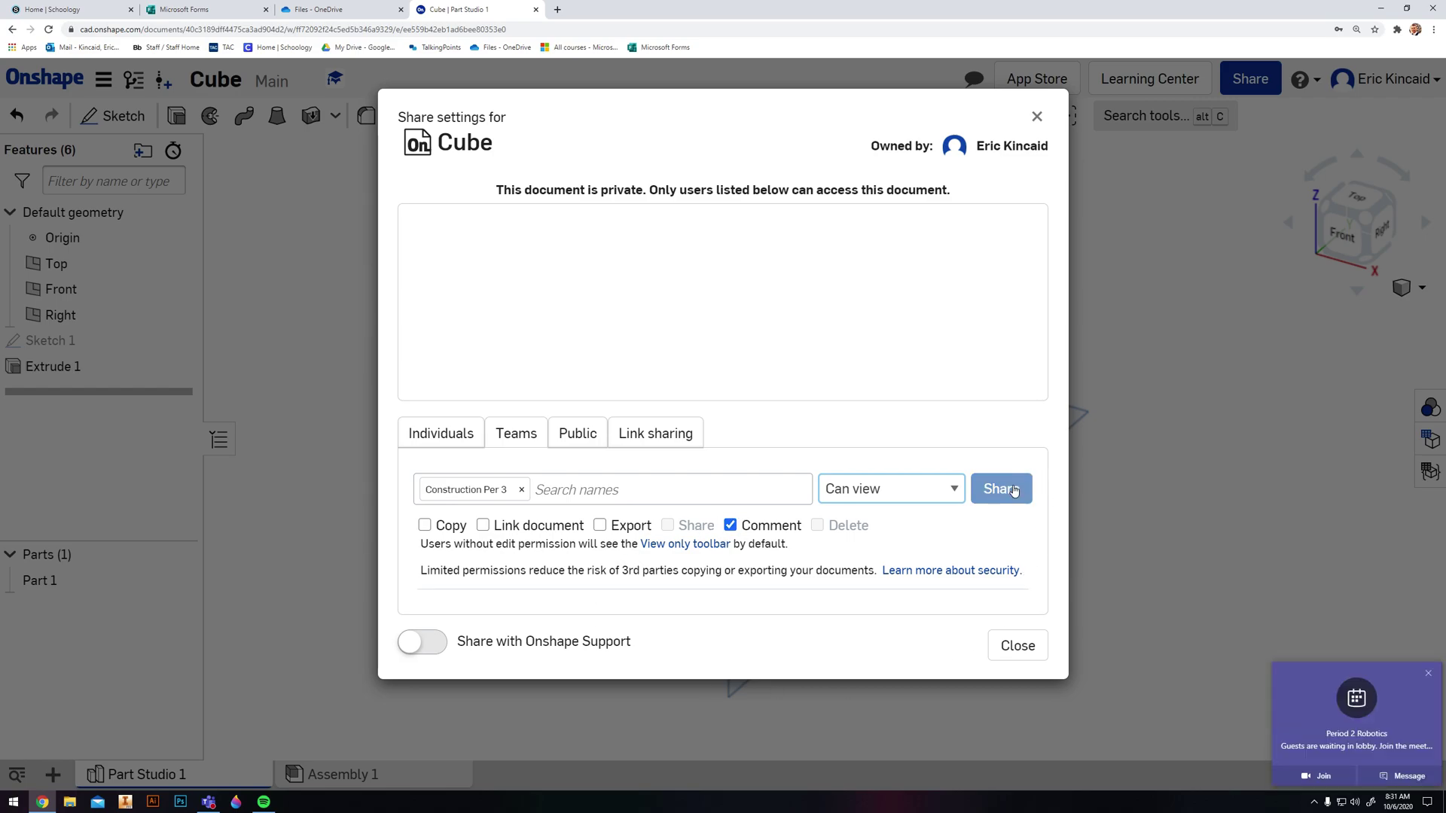